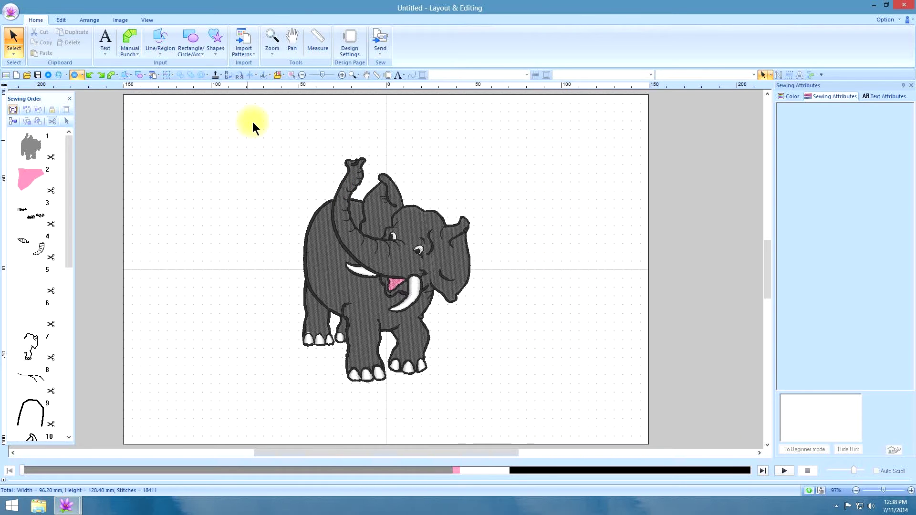
Step: Zoom in on the elephant's legs and select the curve line tool from Line Tools
{"action": "left_click", "coordinate": [272, 54]}
{"action": "left_click", "coordinate": [287, 63]}
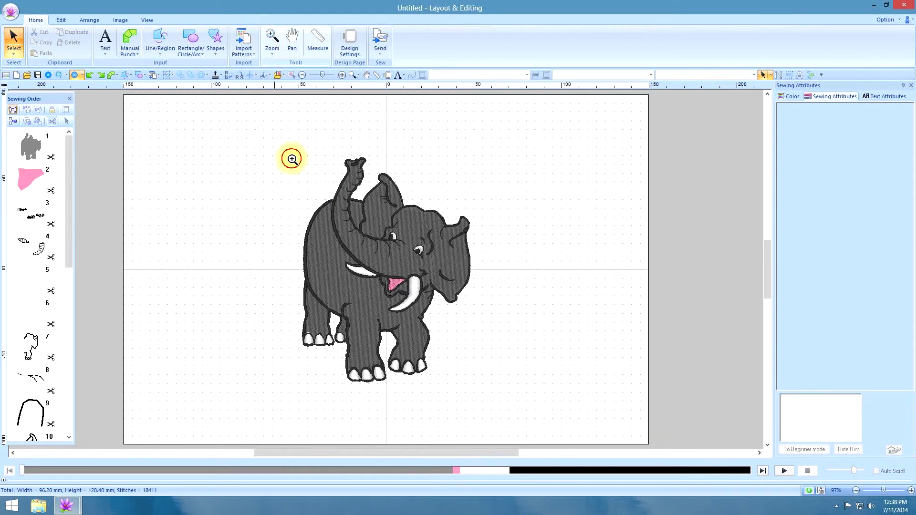
{"action": "left_click_drag", "start_coordinate": [334, 309], "coordinate": [446, 353]}
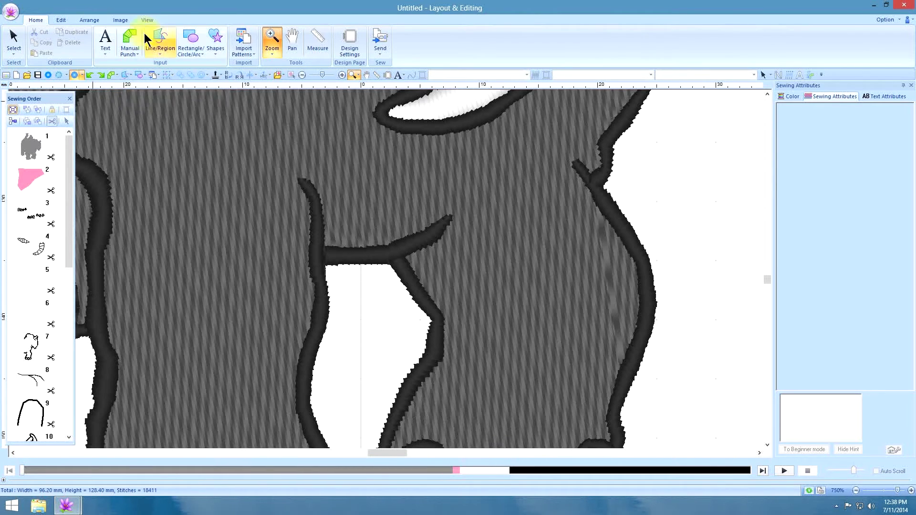
{"action": "left_click", "coordinate": [161, 32]}
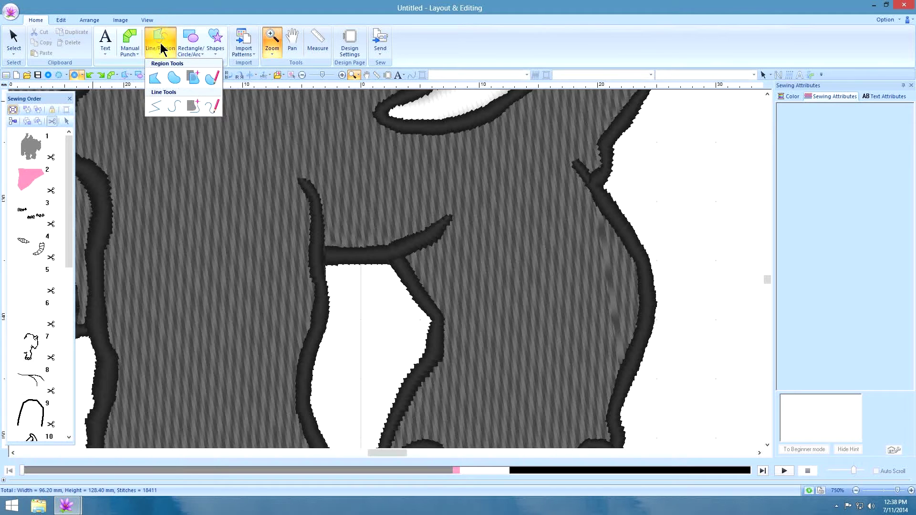
{"action": "left_click", "coordinate": [171, 106]}
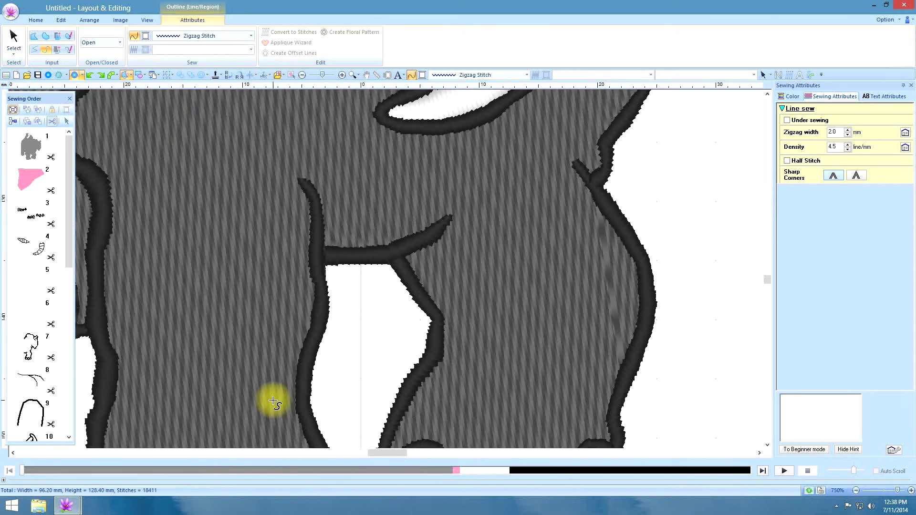
Step: Draw freehand zigzag-stitch spirals on the left and right legs, ending each with a double-click
{"action": "left_click", "coordinate": [767, 445]}
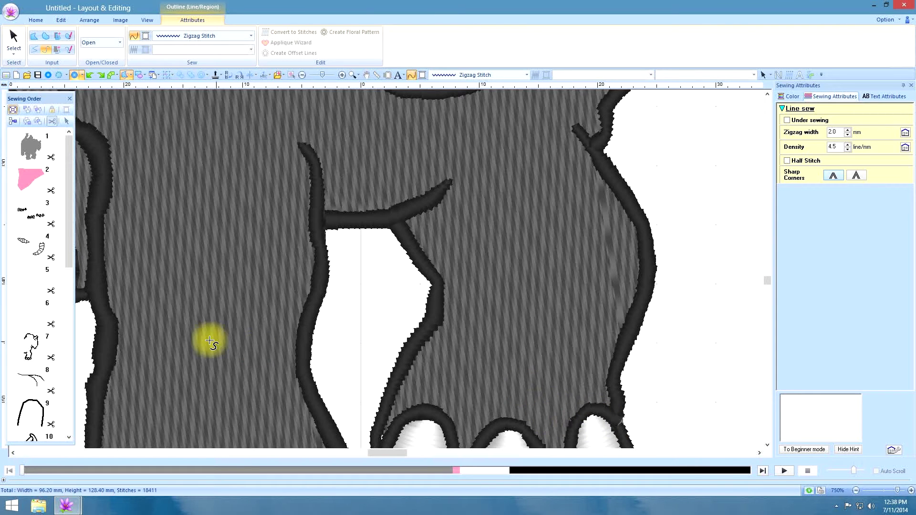
{"action": "left_click", "coordinate": [767, 444]}
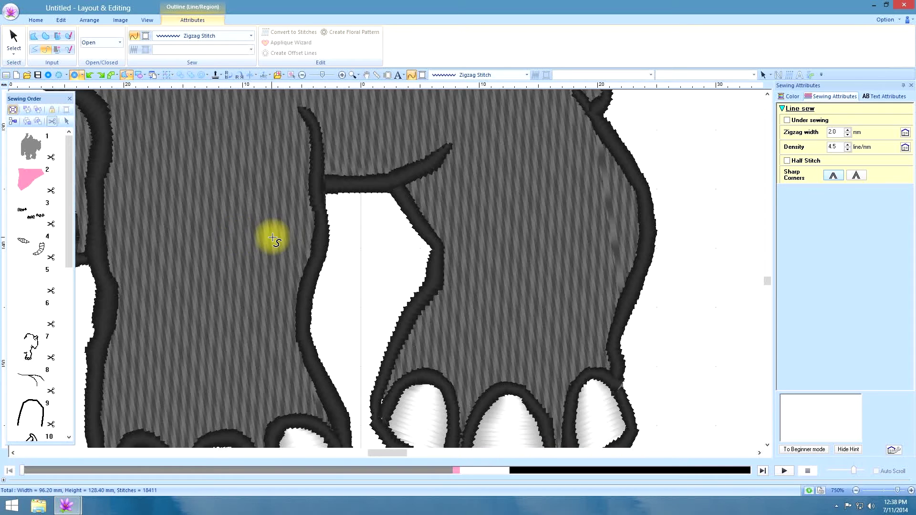
{"action": "mouse_move", "coordinate": [274, 239]}
{"action": "left_mouse_down"}
{"action": "mouse_move", "coordinate": [248, 248]}
{"action": "mouse_move", "coordinate": [294, 251]}
{"action": "mouse_move", "coordinate": [295, 230]}
{"action": "mouse_move", "coordinate": [268, 217]}
{"action": "mouse_move", "coordinate": [222, 231]}
{"action": "mouse_move", "coordinate": [213, 252]}
{"action": "mouse_move", "coordinate": [230, 271]}
{"action": "mouse_move", "coordinate": [267, 277]}
{"action": "mouse_move", "coordinate": [309, 268]}
{"action": "mouse_move", "coordinate": [334, 245]}
{"action": "mouse_move", "coordinate": [307, 211]}
{"action": "mouse_move", "coordinate": [218, 208]}
{"action": "mouse_move", "coordinate": [185, 224]}
{"action": "mouse_move", "coordinate": [184, 263]}
{"action": "mouse_move", "coordinate": [215, 308]}
{"action": "mouse_move", "coordinate": [321, 293]}
{"action": "left_mouse_up"}
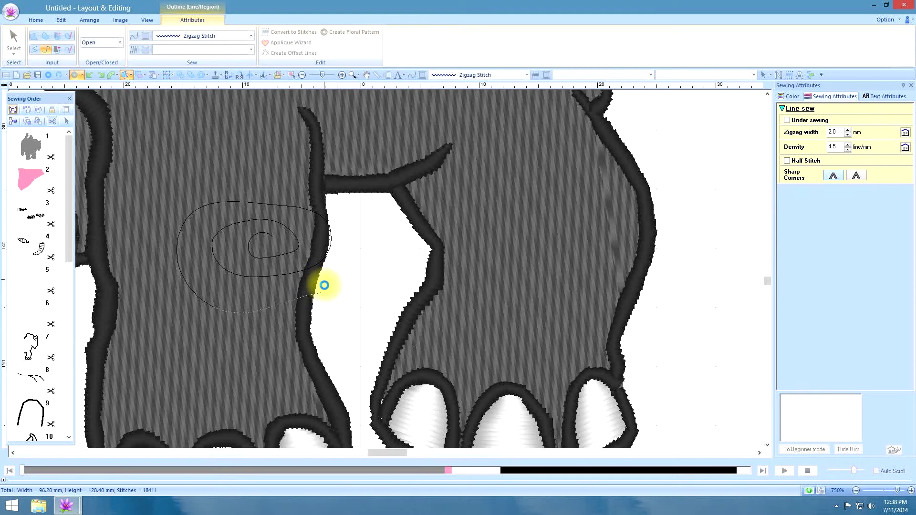
{"action": "double_click", "coordinate": [324, 285]}
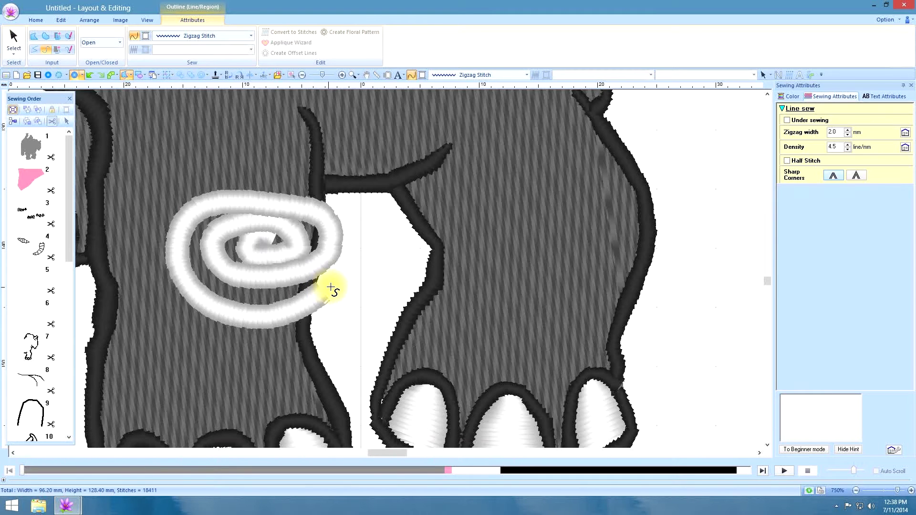
{"action": "left_click", "coordinate": [608, 206]}
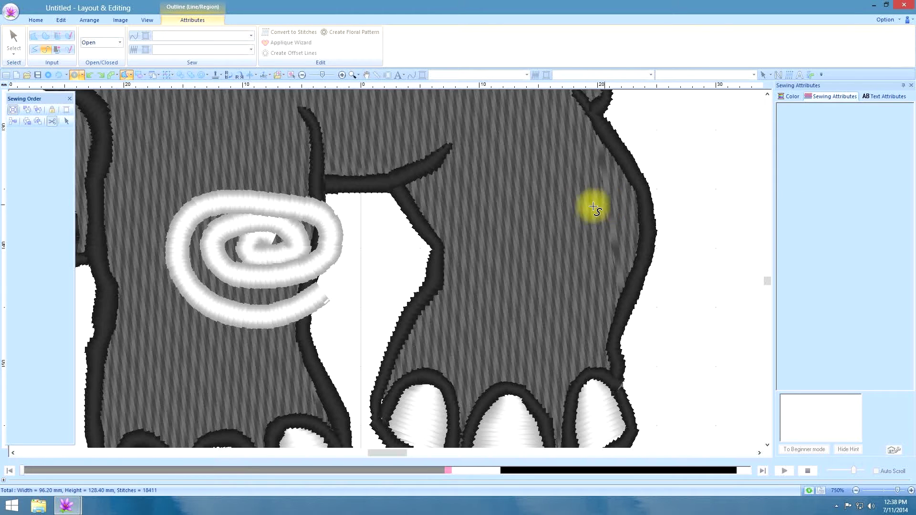
{"action": "mouse_move", "coordinate": [609, 246]}
{"action": "left_mouse_down"}
{"action": "mouse_move", "coordinate": [642, 225]}
{"action": "mouse_move", "coordinate": [628, 192]}
{"action": "mouse_move", "coordinate": [572, 188]}
{"action": "mouse_move", "coordinate": [534, 218]}
{"action": "mouse_move", "coordinate": [542, 246]}
{"action": "mouse_move", "coordinate": [634, 259]}
{"action": "mouse_move", "coordinate": [659, 253]}
{"action": "mouse_move", "coordinate": [656, 181]}
{"action": "left_mouse_up"}
{"action": "left_click", "coordinate": [656, 181]}
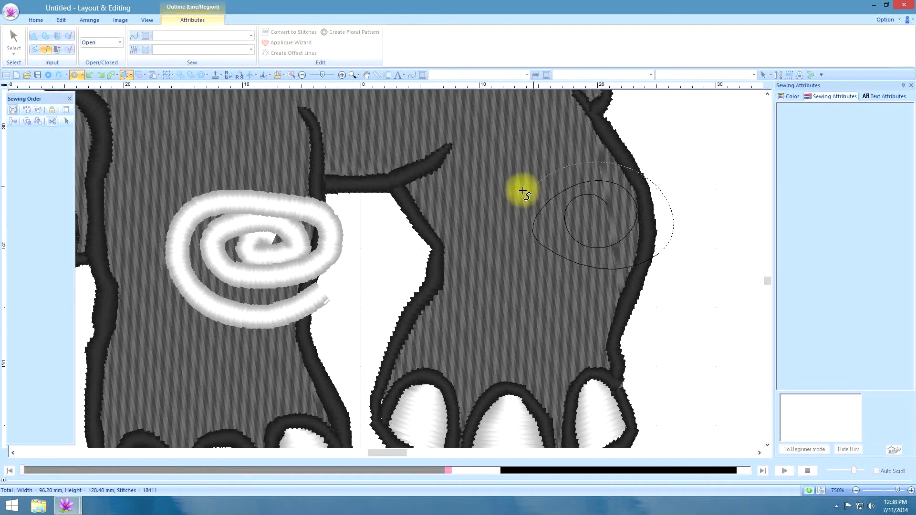
{"action": "left_click", "coordinate": [523, 253]}
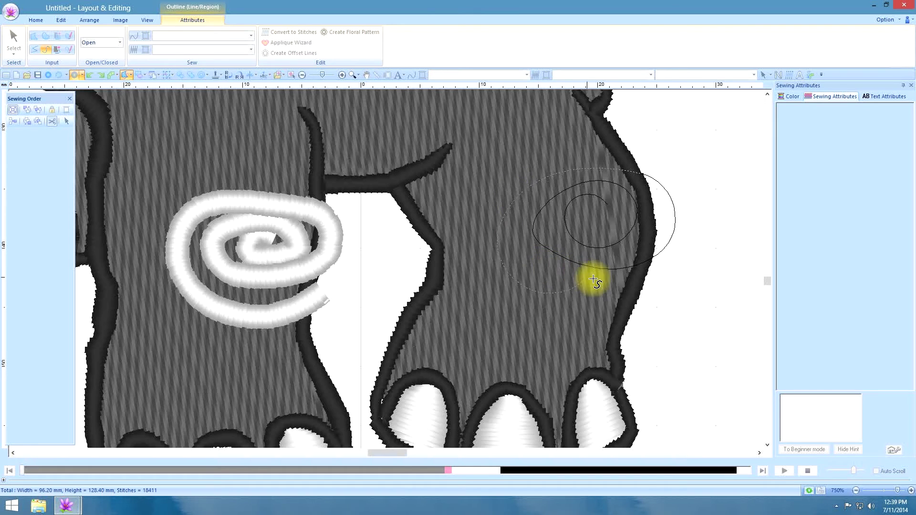
{"action": "left_click", "coordinate": [583, 299]}
{"action": "double_click", "coordinate": [583, 299]}
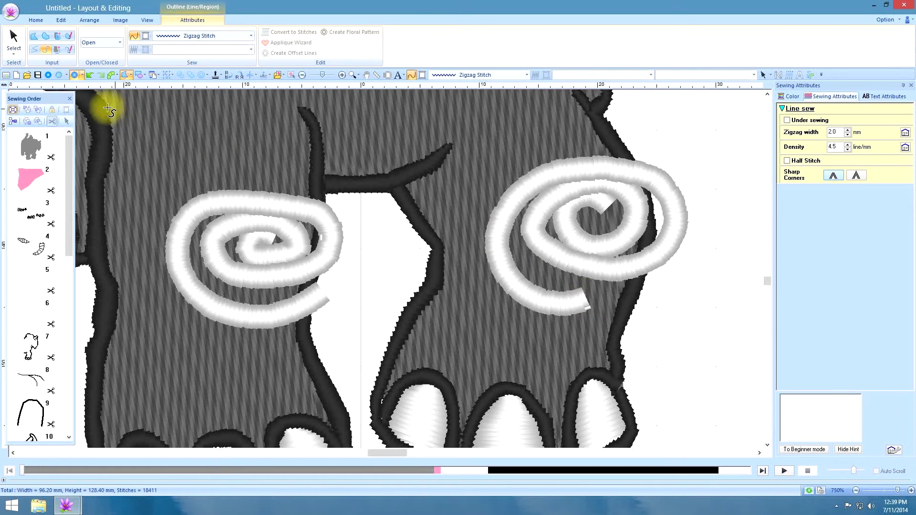
Step: Zoom All to show the whole design, then select the left spiral together with the elephant
{"action": "left_click", "coordinate": [353, 75]}
{"action": "left_click", "coordinate": [370, 137]}
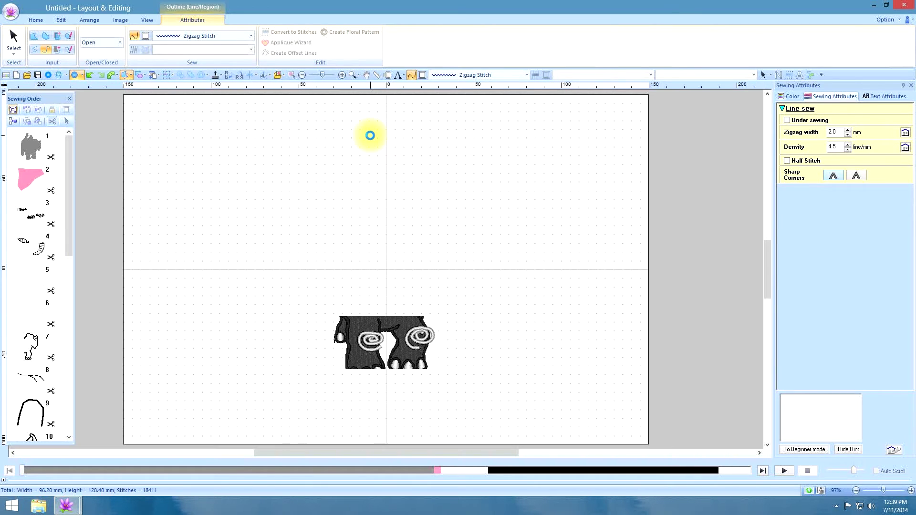
{"action": "left_click", "coordinate": [12, 34]}
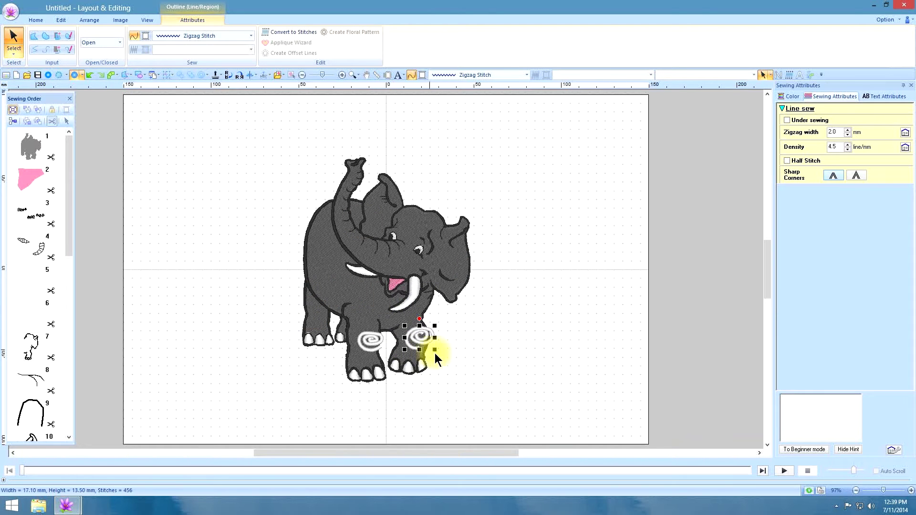
{"action": "left_click", "coordinate": [371, 348]}
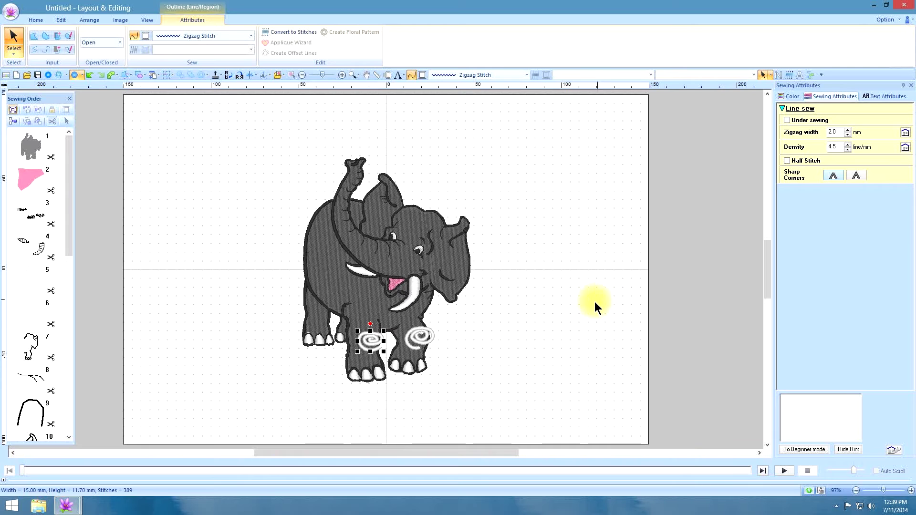
{"action": "left_click", "coordinate": [329, 280]}
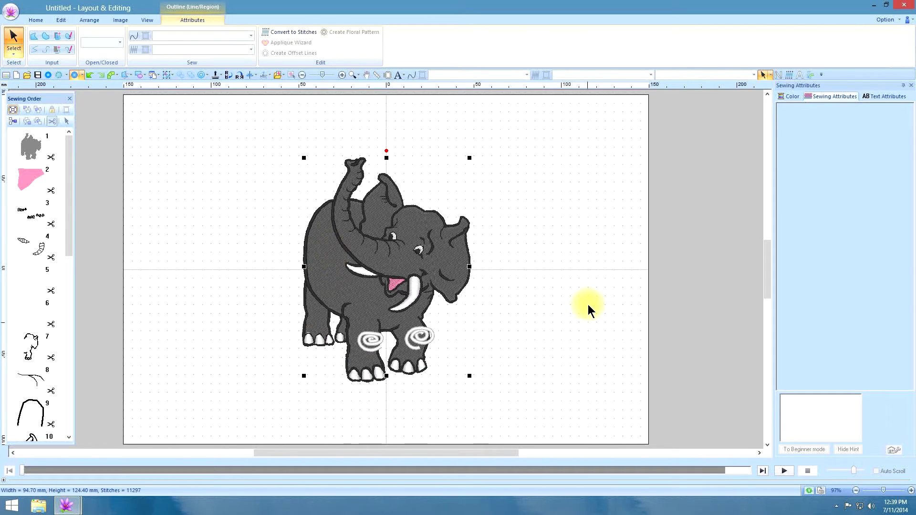
{"action": "left_click", "coordinate": [60, 19]}
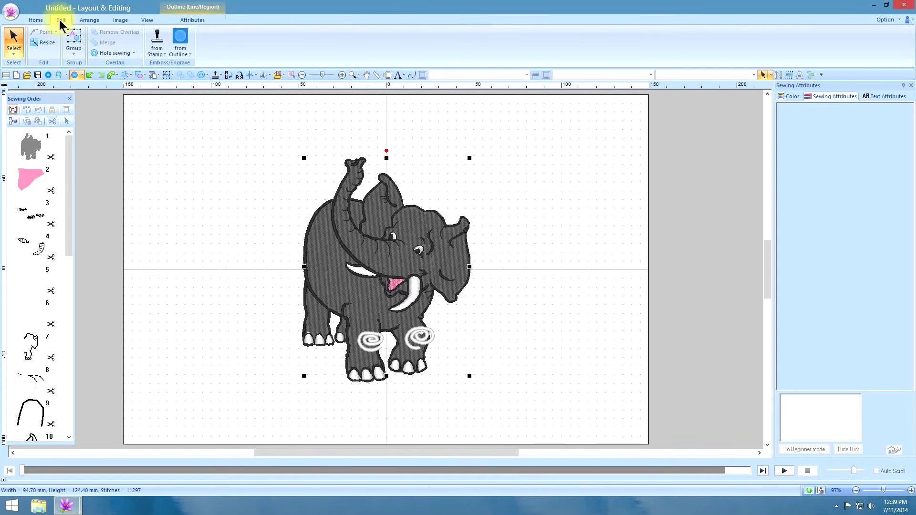
Step: Apply Emboss/Engrave from Outline > Line to press the left spiral into the leg, then deselect
{"action": "left_click", "coordinate": [182, 36]}
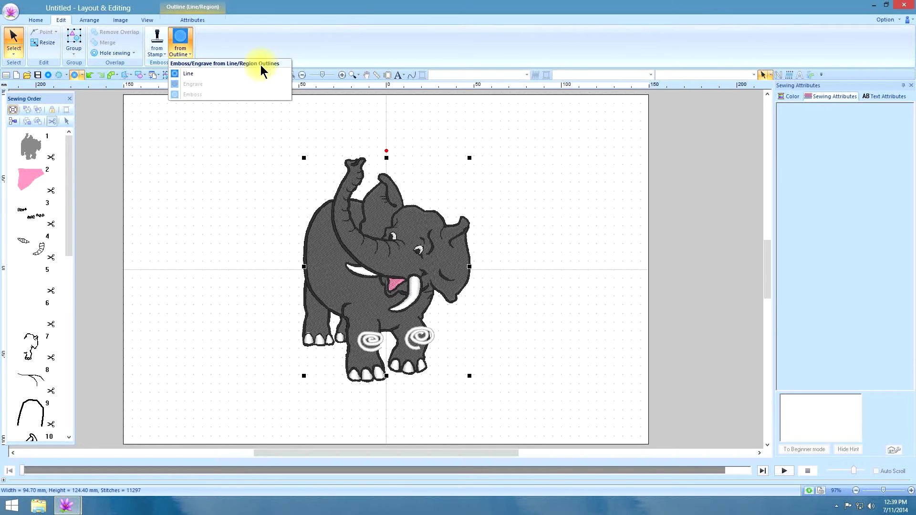
{"action": "left_click", "coordinate": [183, 73]}
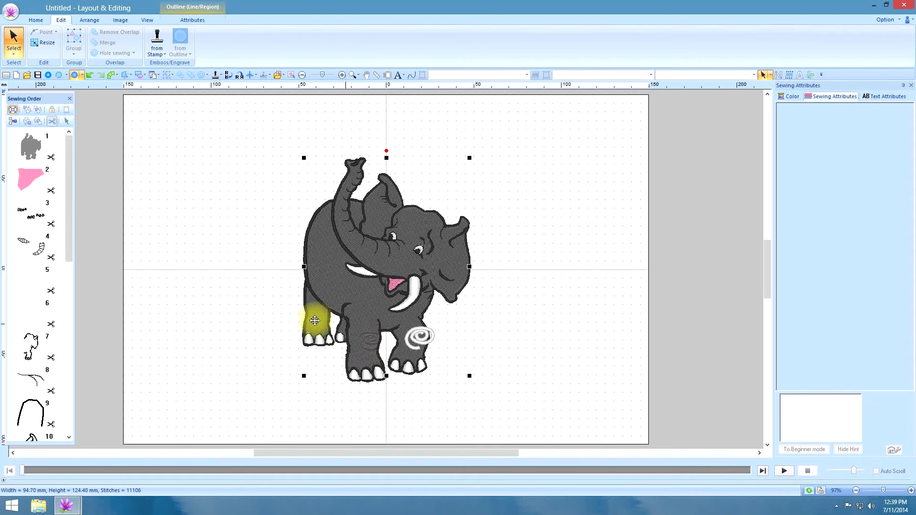
{"action": "left_click", "coordinate": [564, 313]}
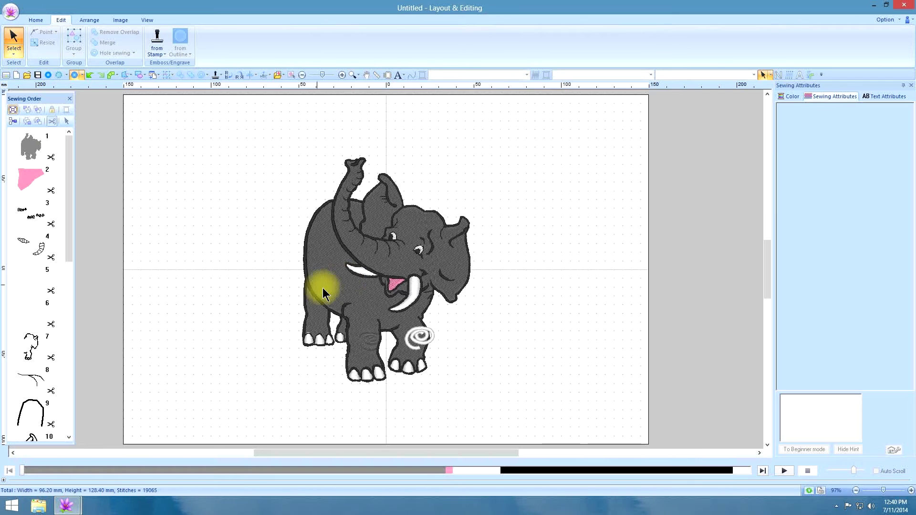
Step: Select the right spiral with the elephant and emboss it using from Outline > Line
{"action": "left_click", "coordinate": [423, 342]}
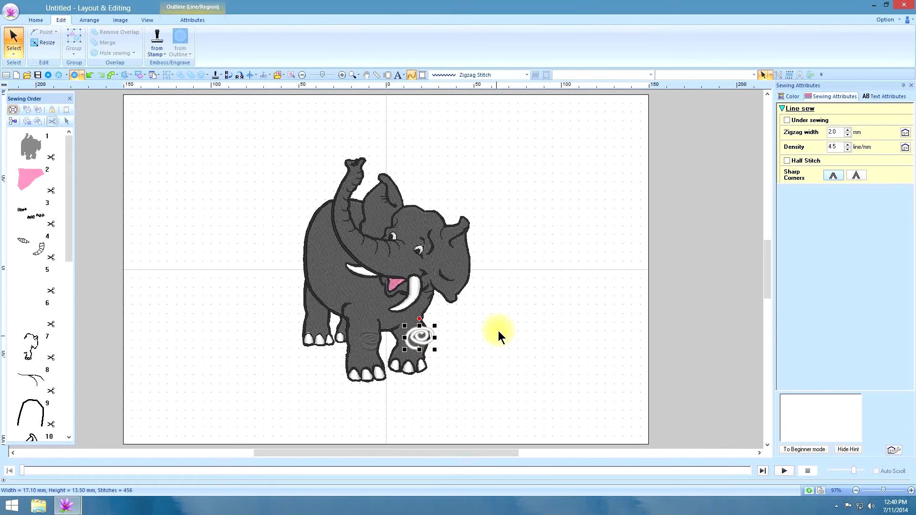
{"action": "left_click", "coordinate": [334, 281]}
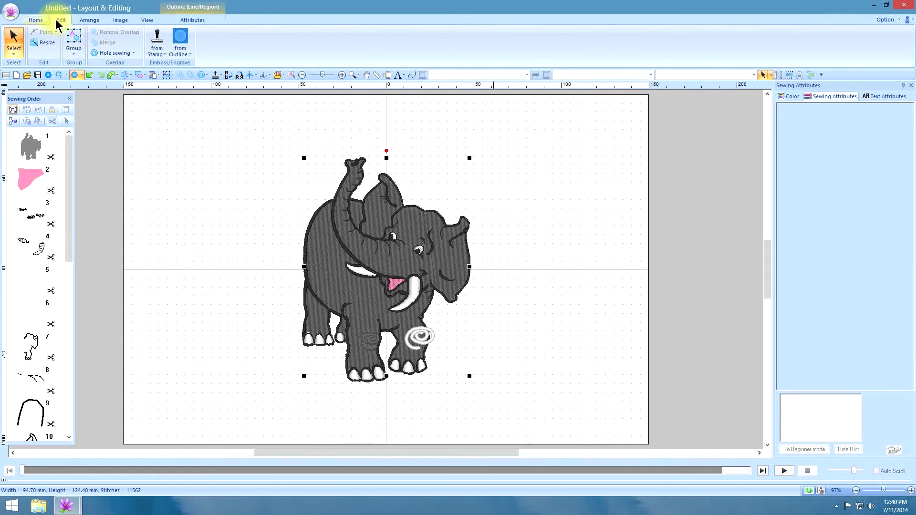
{"action": "left_click", "coordinate": [179, 35]}
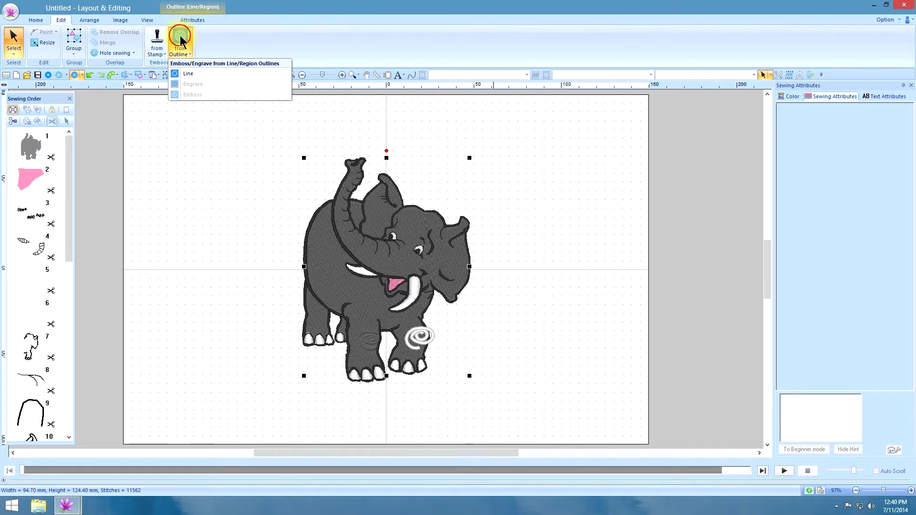
{"action": "left_click", "coordinate": [187, 75]}
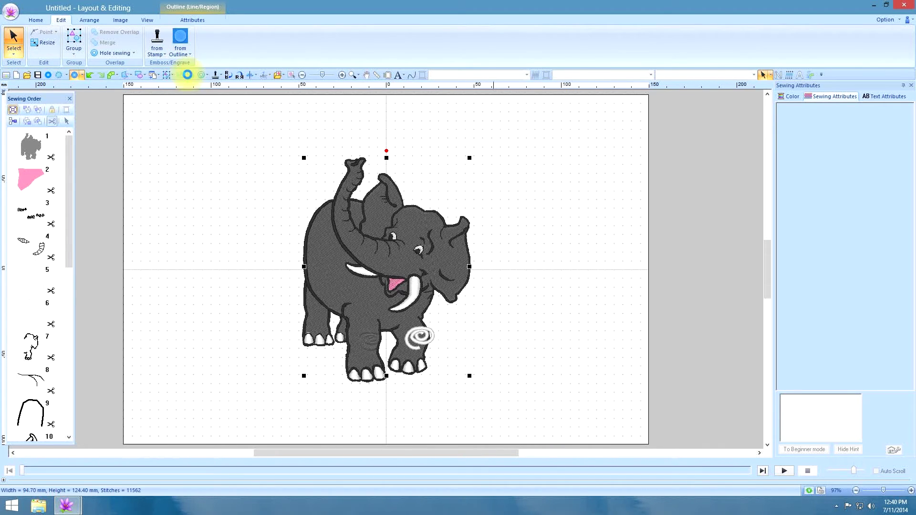
{"action": "left_click", "coordinate": [517, 339]}
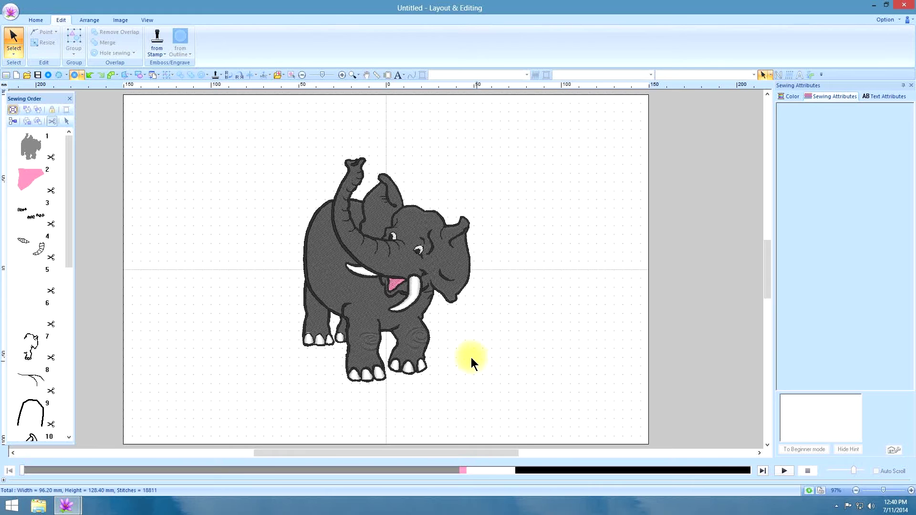
Step: Open Edit Stamp from the from Stamp menu and select the elephant design
{"action": "left_click", "coordinate": [416, 340]}
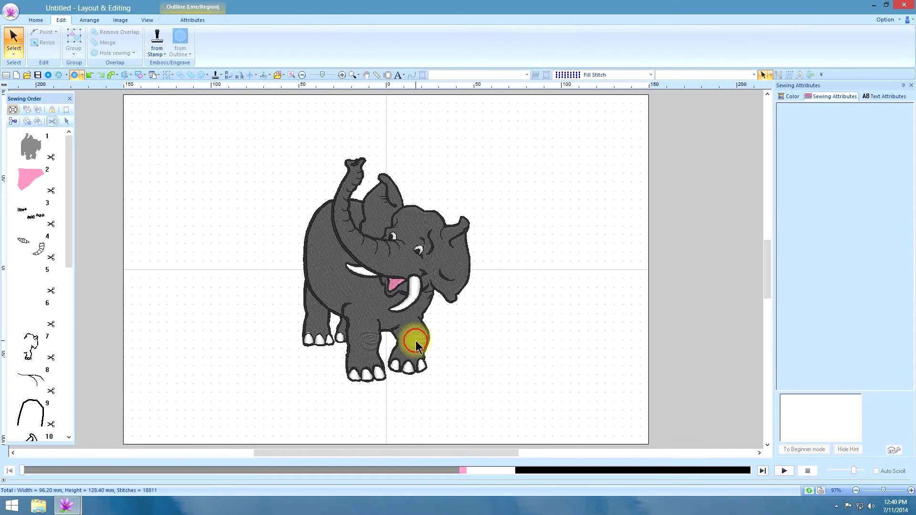
{"action": "left_click", "coordinate": [532, 339]}
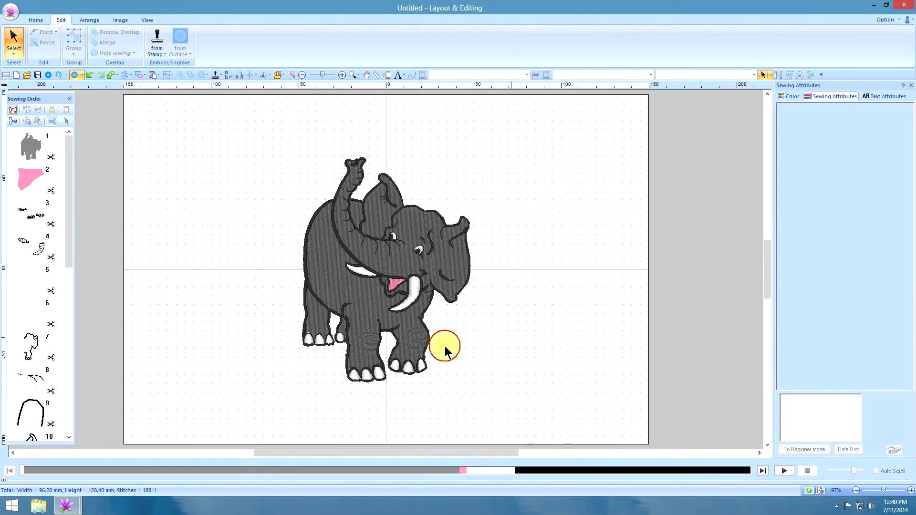
{"action": "left_click", "coordinate": [156, 44]}
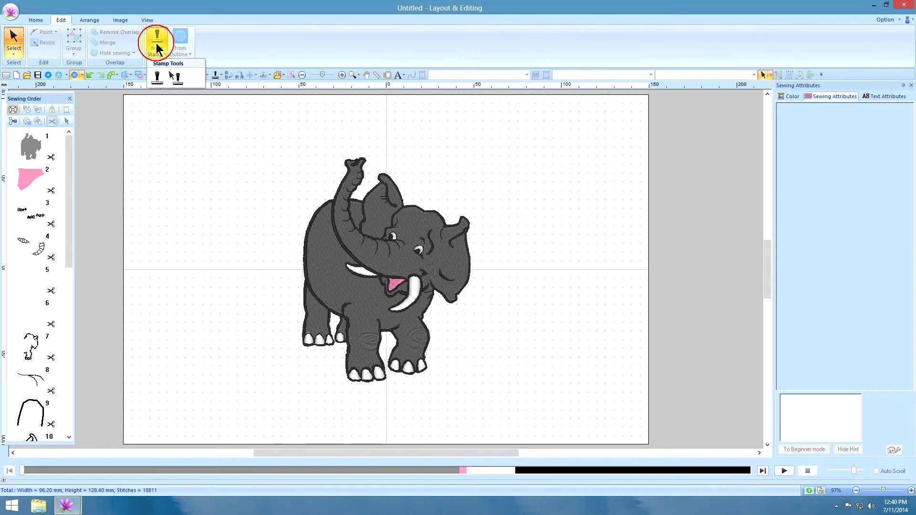
{"action": "left_click", "coordinate": [178, 80]}
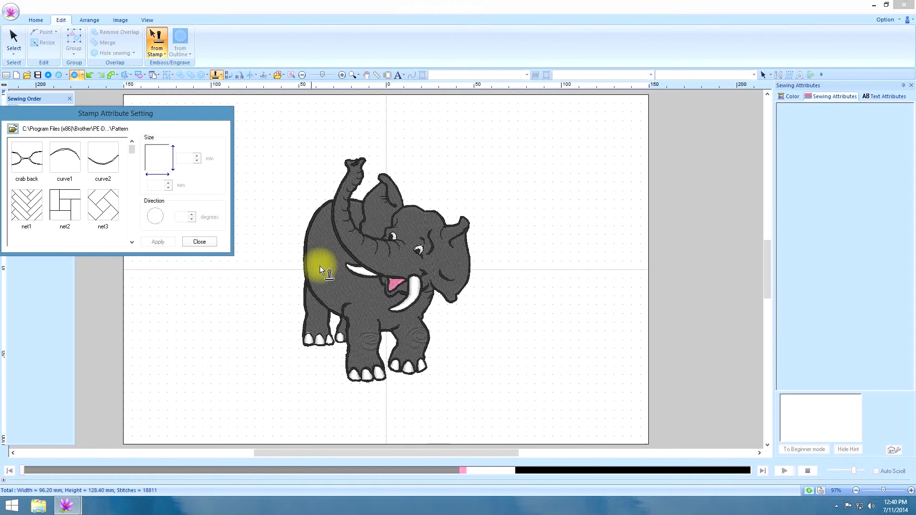
{"action": "left_click", "coordinate": [371, 343]}
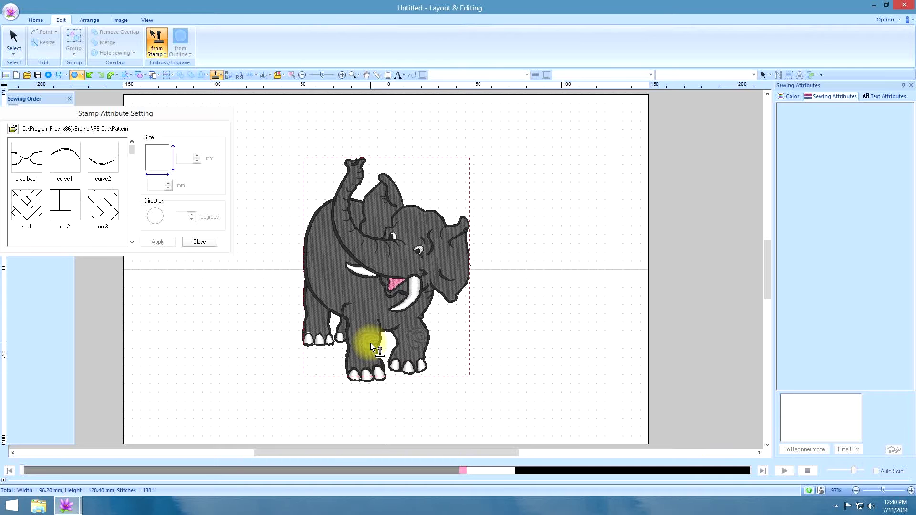
Step: Shrink the front-leg spiral stamp to 7.8 mm and rotate it to 9°
{"action": "left_click", "coordinate": [371, 343]}
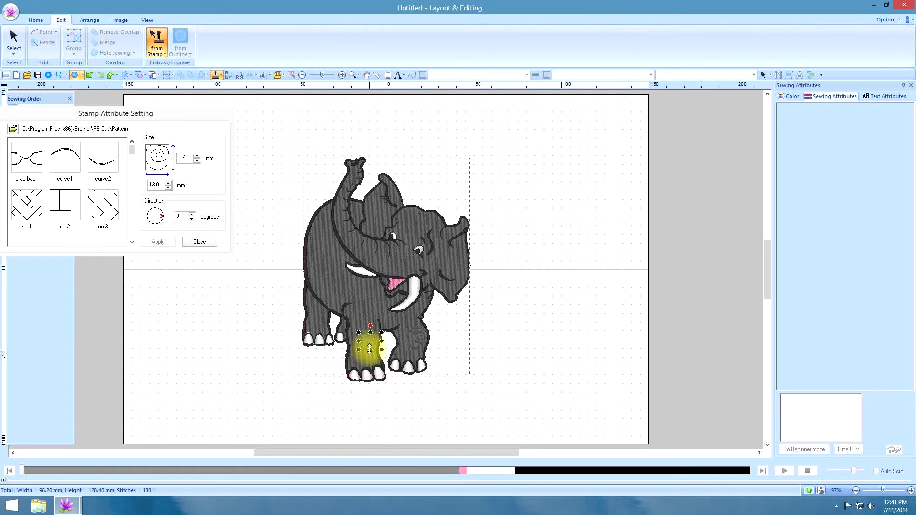
{"action": "left_click_drag", "start_coordinate": [370, 349], "coordinate": [370, 346]}
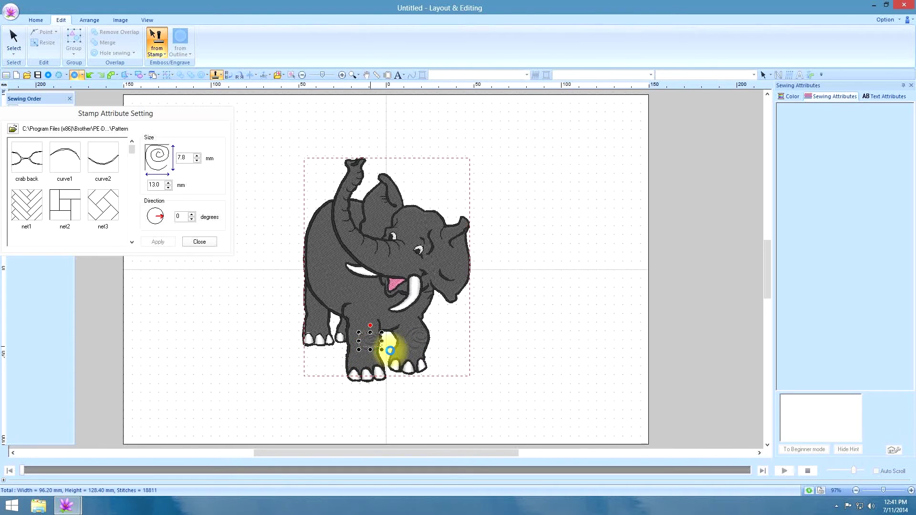
{"action": "left_click", "coordinate": [369, 325]}
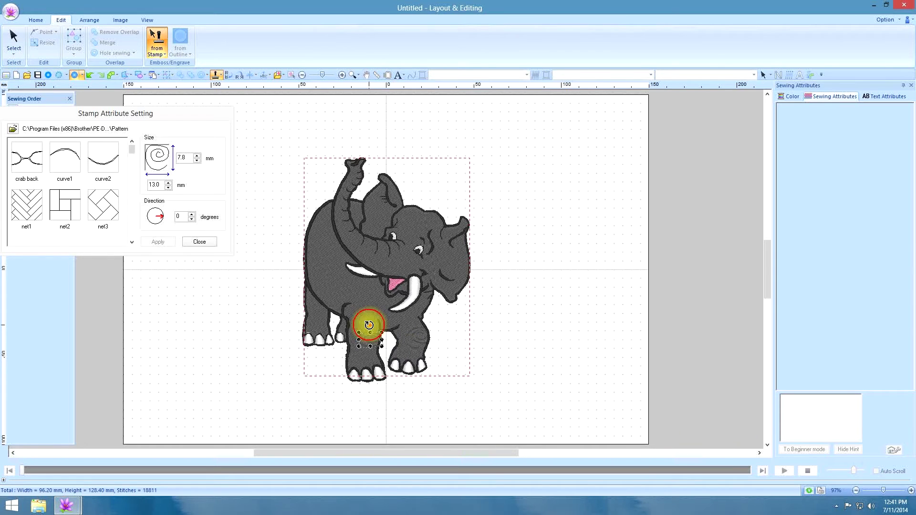
{"action": "left_click_drag", "start_coordinate": [367, 325], "coordinate": [379, 343]}
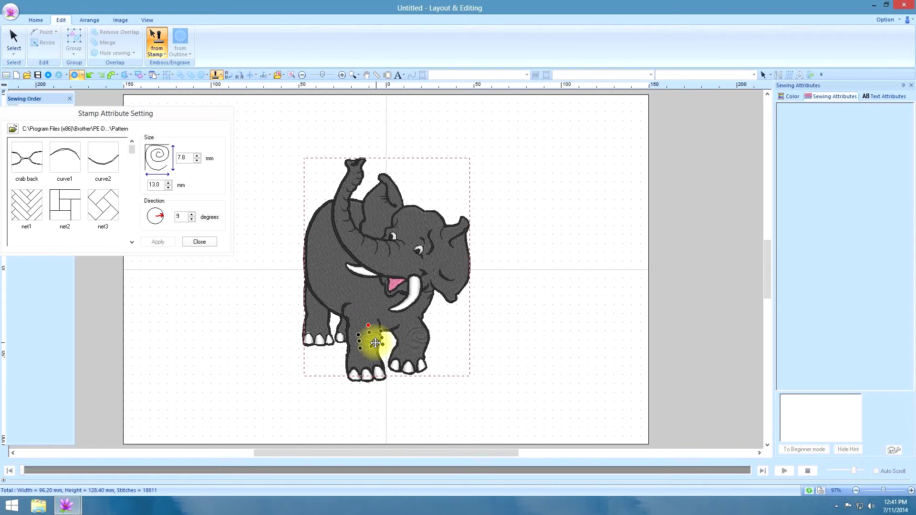
{"action": "left_click", "coordinate": [372, 340]}
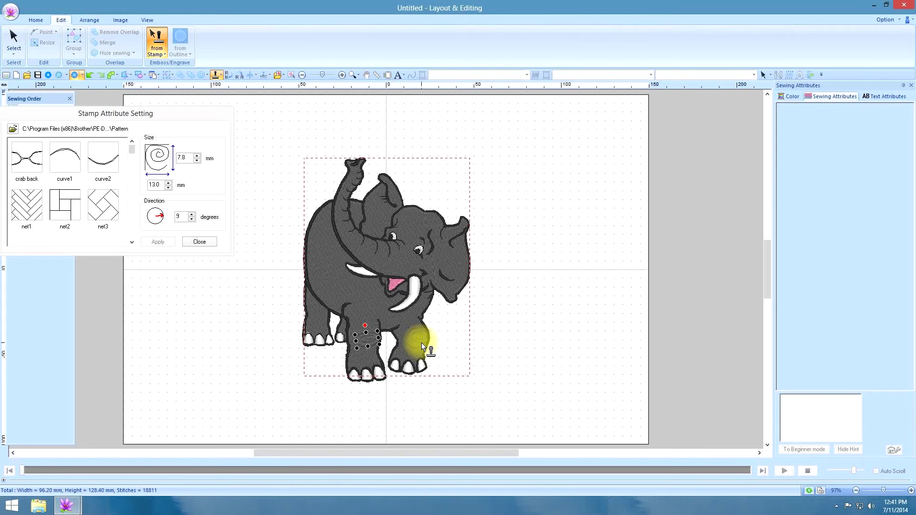
Step: Narrow the right-leg spiral stamp to 7.4 mm, then deselect it
{"action": "left_click", "coordinate": [421, 341]}
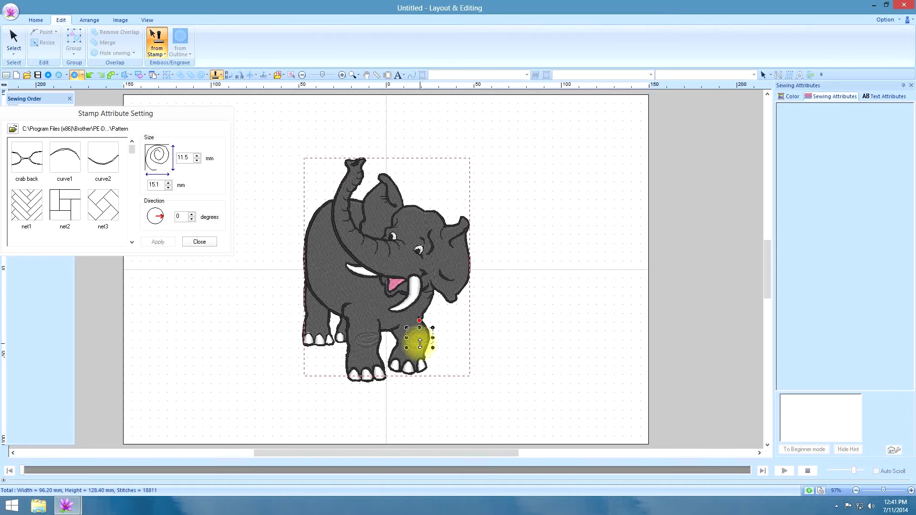
{"action": "left_click", "coordinate": [419, 344]}
{"action": "left_click_drag", "start_coordinate": [420, 344], "coordinate": [449, 337]}
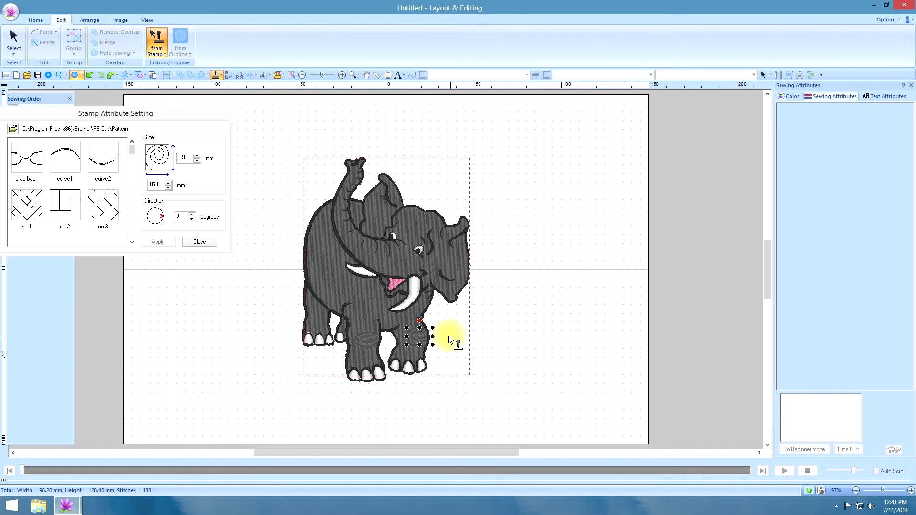
{"action": "left_click", "coordinate": [420, 340]}
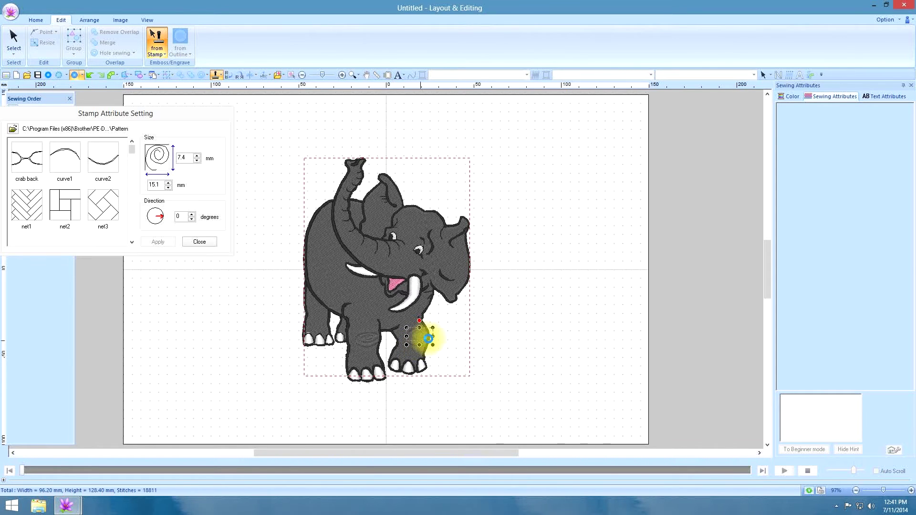
{"action": "left_click", "coordinate": [486, 352]}
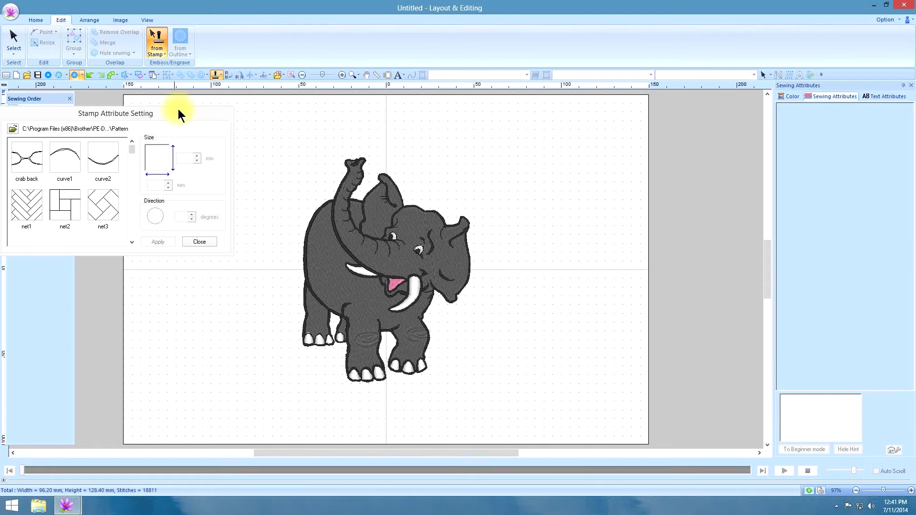
Step: Close the Stamp dialog and switch to the blank Untitled design window
{"action": "left_click", "coordinate": [200, 241]}
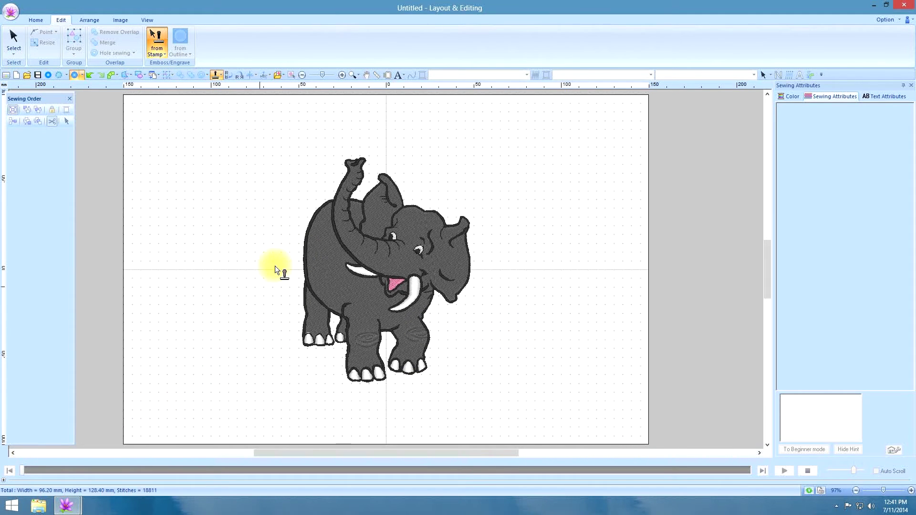
{"action": "left_click", "coordinate": [13, 39]}
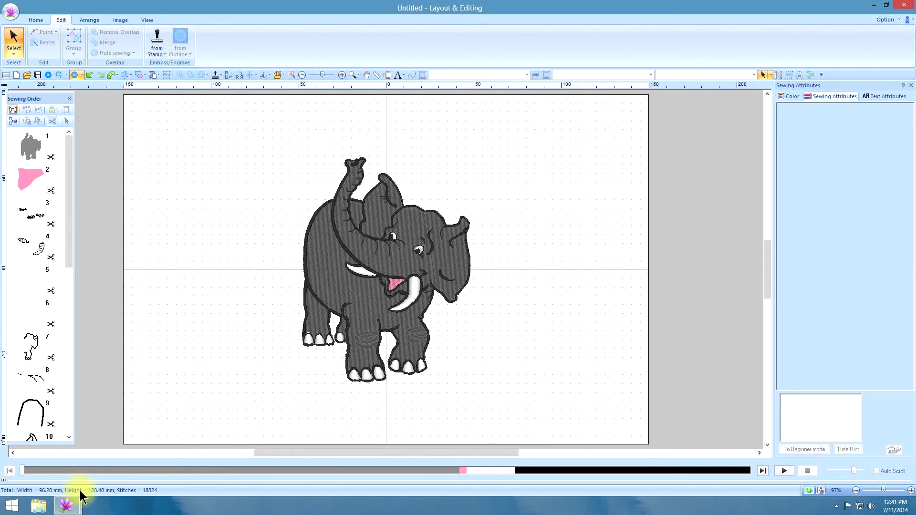
{"action": "left_click", "coordinate": [66, 505]}
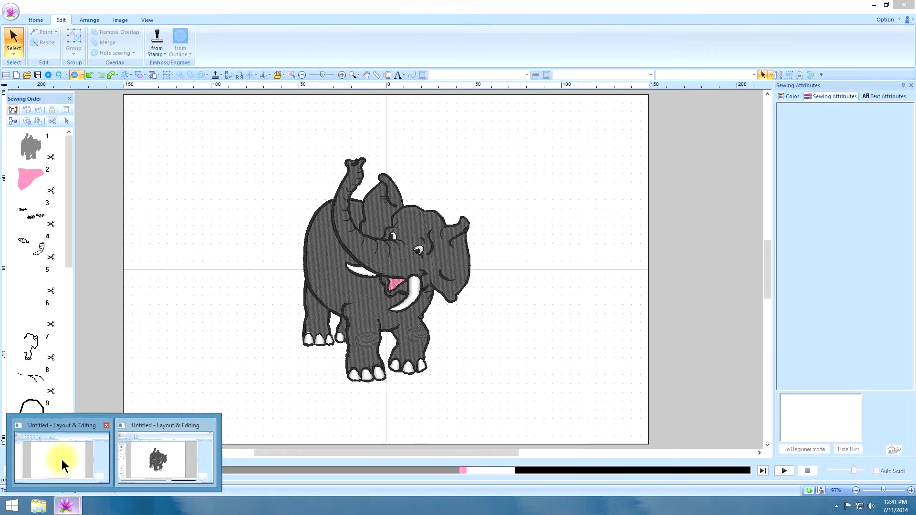
{"action": "left_click", "coordinate": [62, 459]}
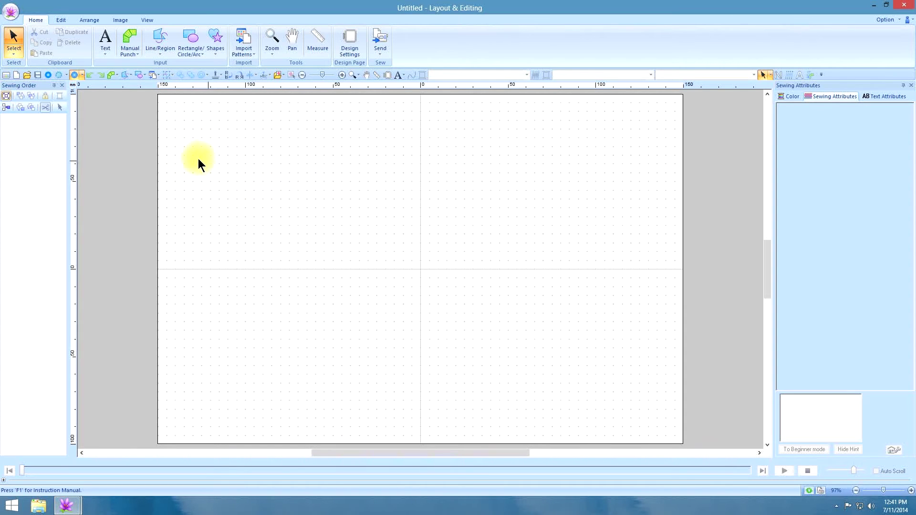
Step: Manually punch a wide two-panel satin-stitch shape across the upper part of the page
{"action": "left_click", "coordinate": [125, 42]}
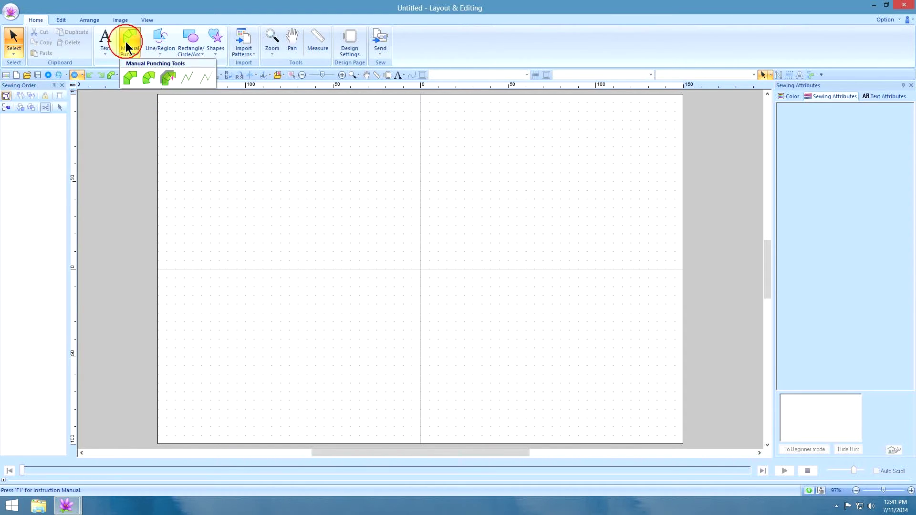
{"action": "left_click", "coordinate": [128, 78]}
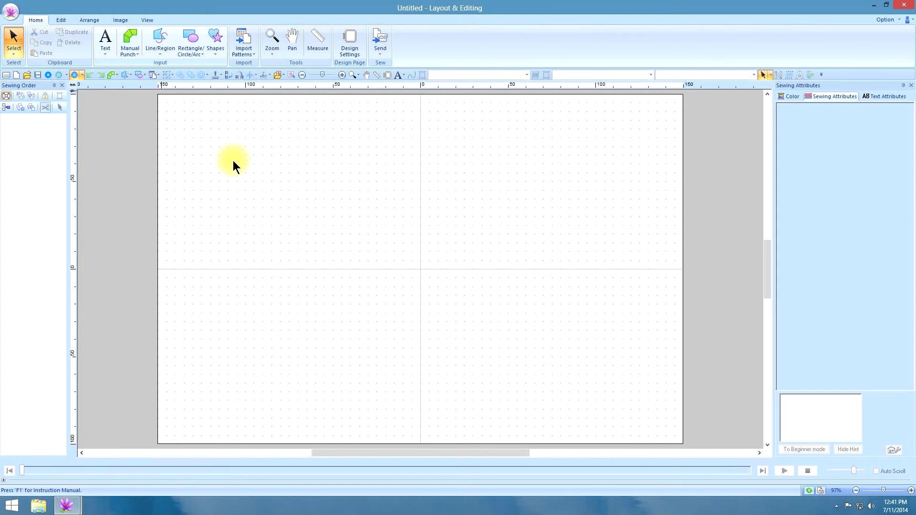
{"action": "left_click", "coordinate": [236, 160]}
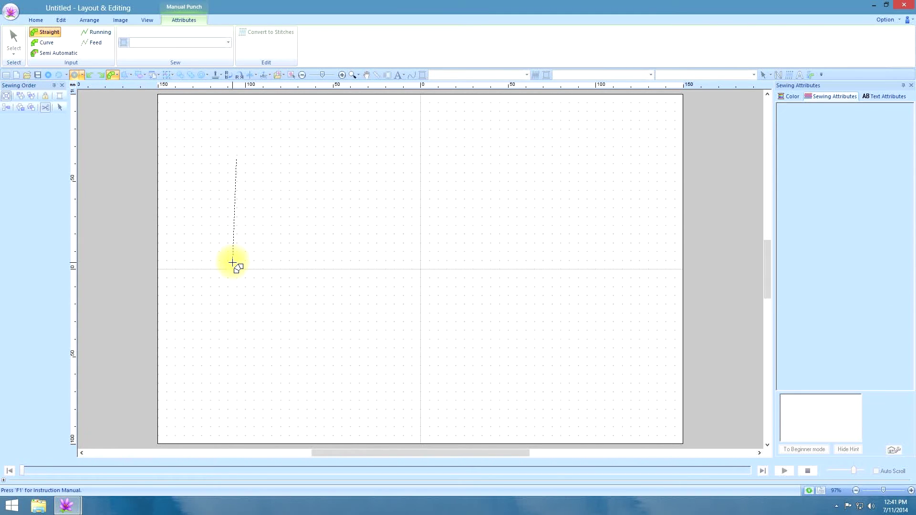
{"action": "left_click", "coordinate": [232, 263]}
{"action": "left_click", "coordinate": [386, 141]}
{"action": "left_click", "coordinate": [376, 250]}
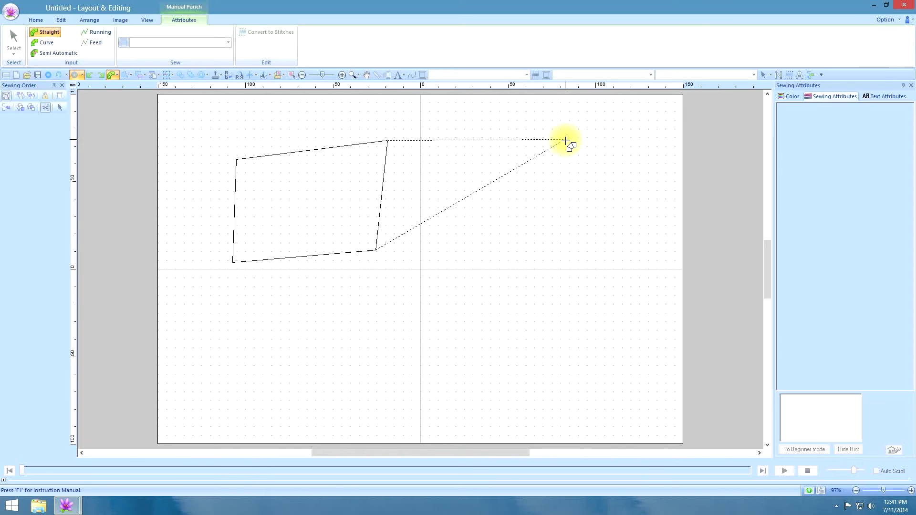
{"action": "left_click", "coordinate": [567, 143]}
{"action": "double_click", "coordinate": [579, 254]}
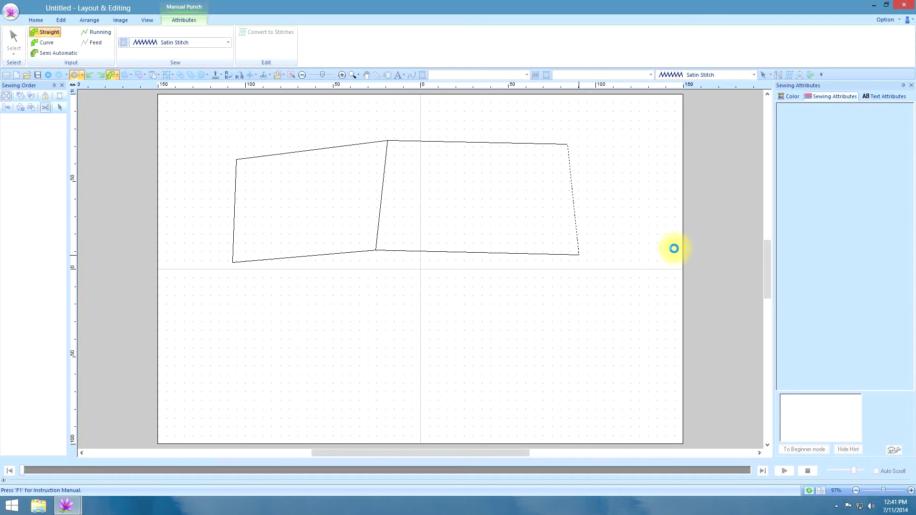
{"action": "right_click", "coordinate": [674, 248]}
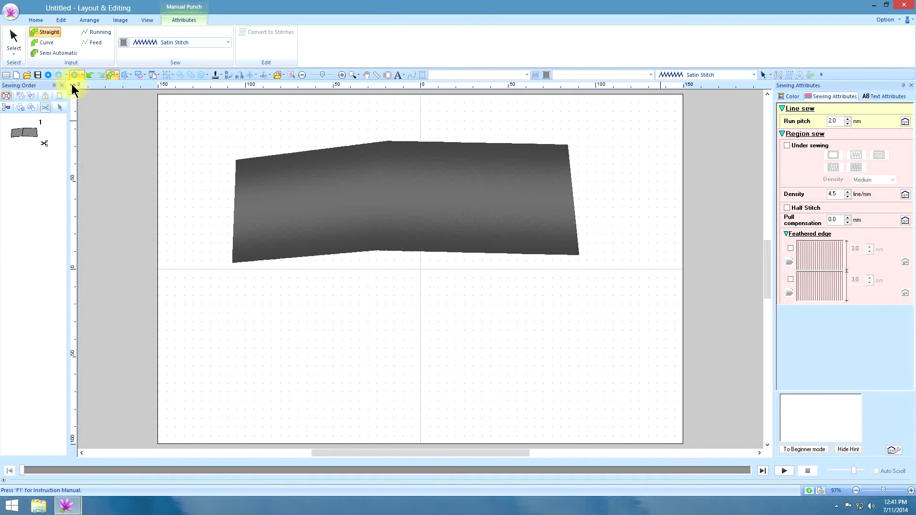
Step: Draw a straight-line four-sided outline below the satin shape
{"action": "left_click", "coordinate": [36, 20]}
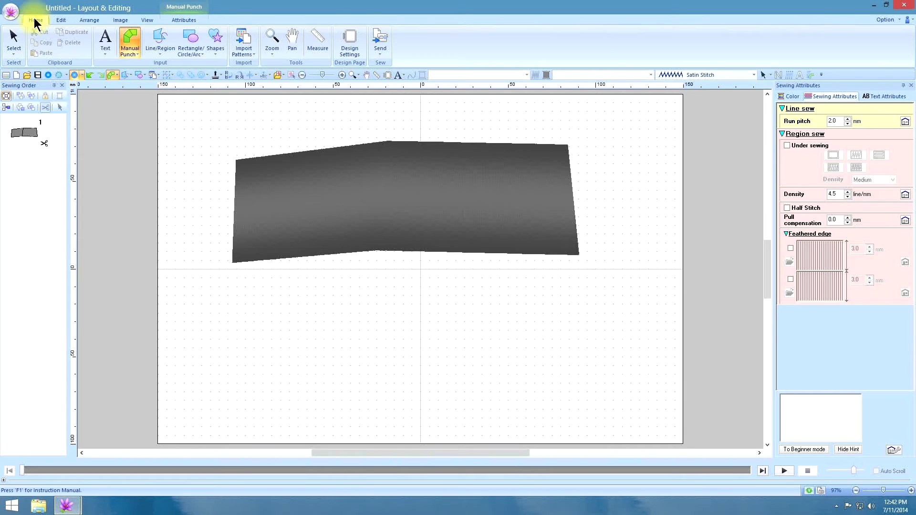
{"action": "left_click", "coordinate": [162, 45]}
{"action": "left_click", "coordinate": [153, 78]}
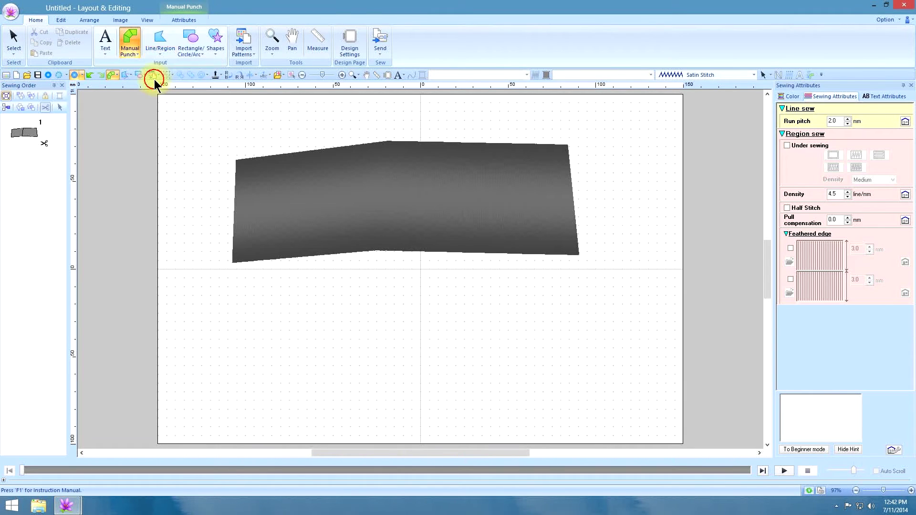
{"action": "left_click", "coordinate": [227, 297]}
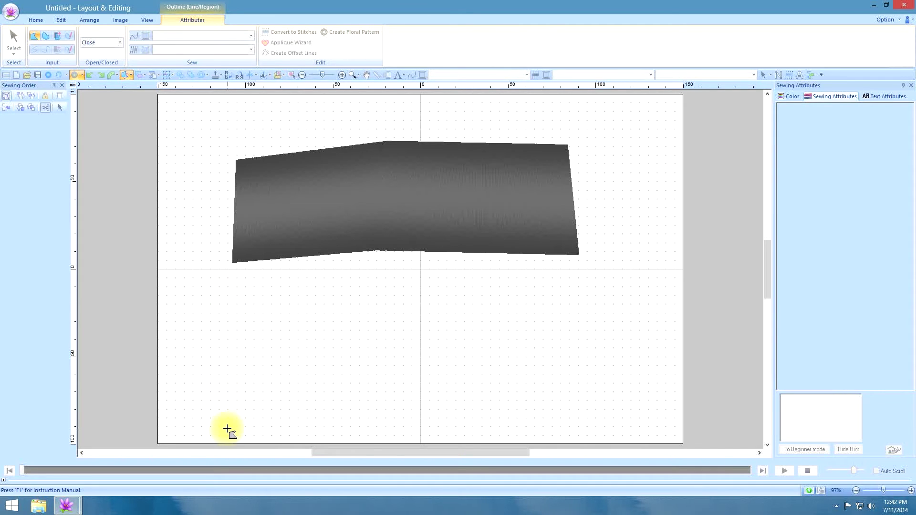
{"action": "left_click", "coordinate": [637, 421]}
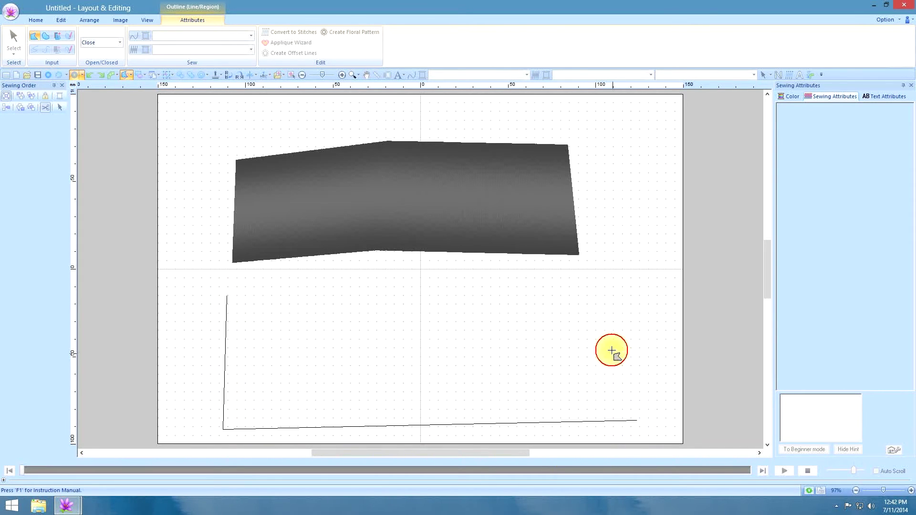
{"action": "double_click", "coordinate": [613, 276]}
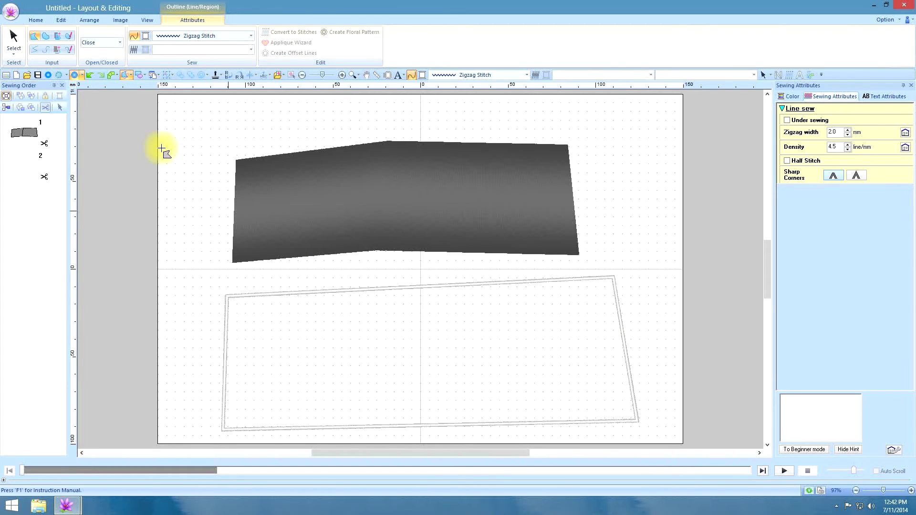
Step: Select the new outline and give it a blue fill-stitch region
{"action": "left_click", "coordinate": [14, 38]}
{"action": "left_click", "coordinate": [90, 127]}
{"action": "left_click", "coordinate": [401, 405]}
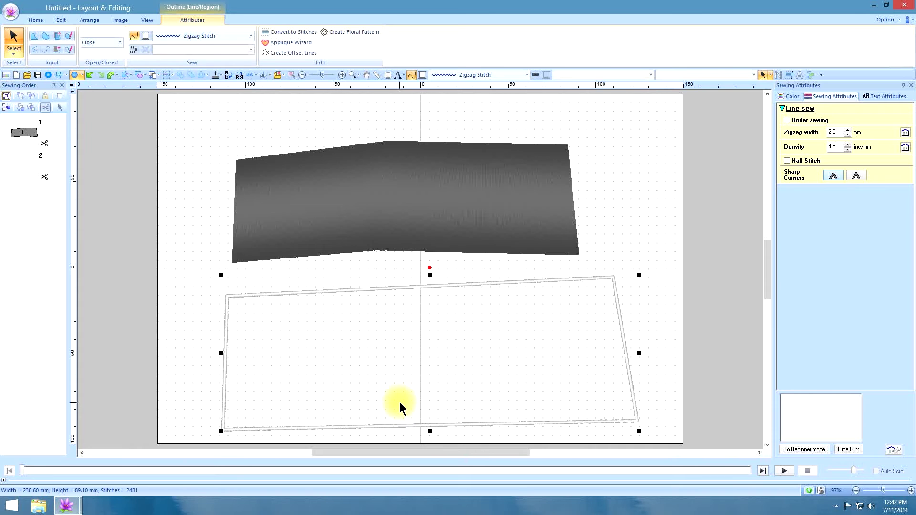
{"action": "left_click", "coordinate": [133, 49]}
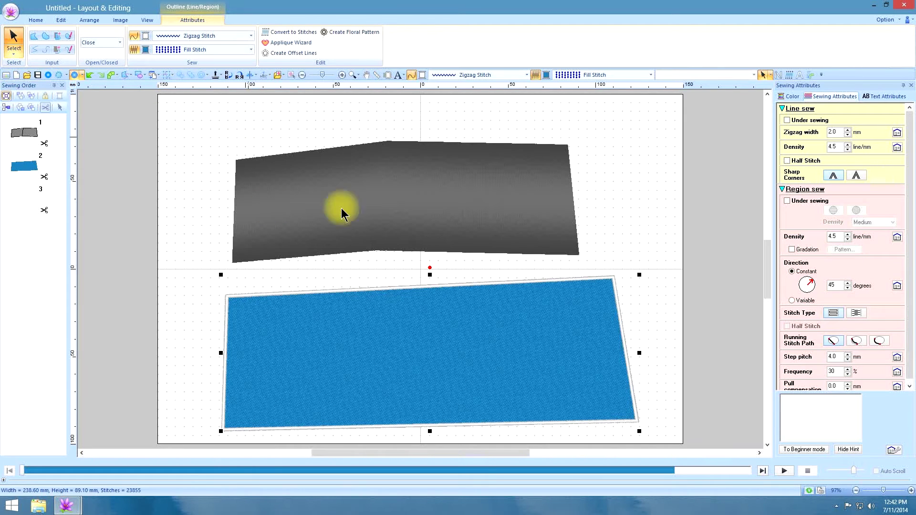
Step: Change the gray satin shape's thread colour to Pink 085
{"action": "left_click", "coordinate": [480, 189]}
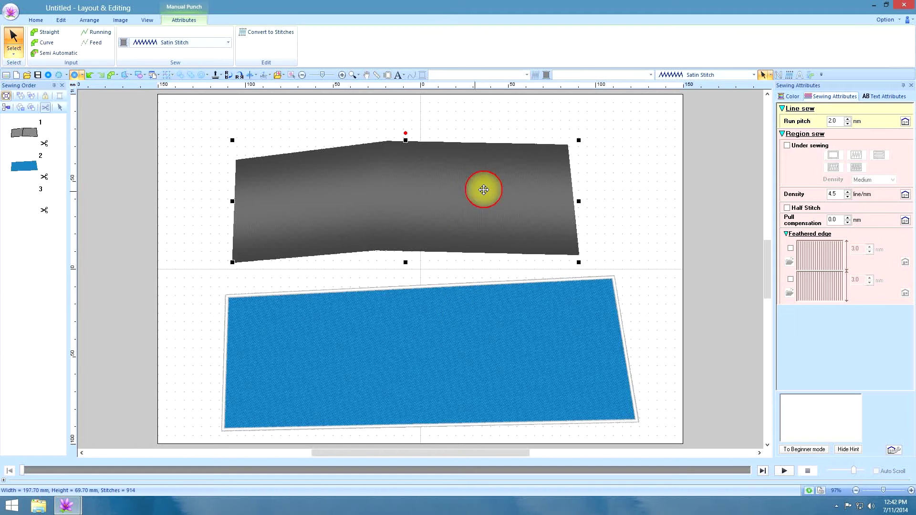
{"action": "left_click", "coordinate": [789, 96]}
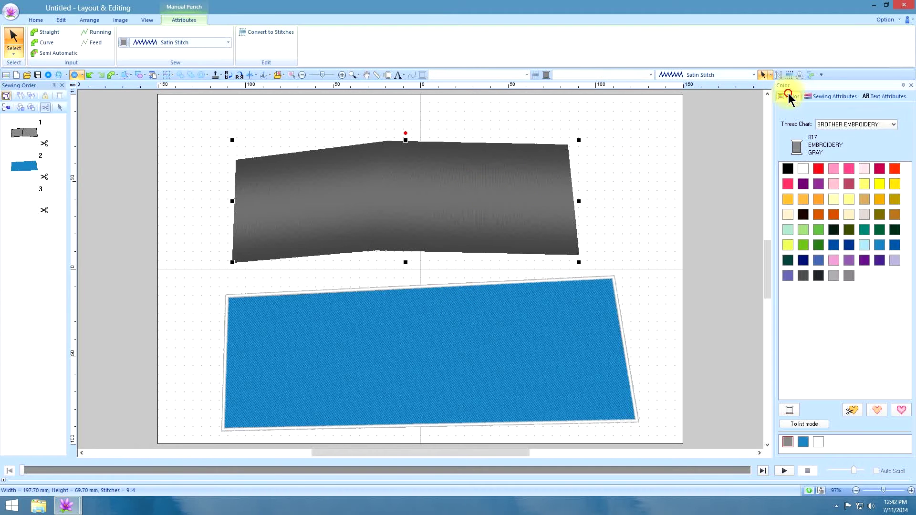
{"action": "left_click", "coordinate": [831, 169]}
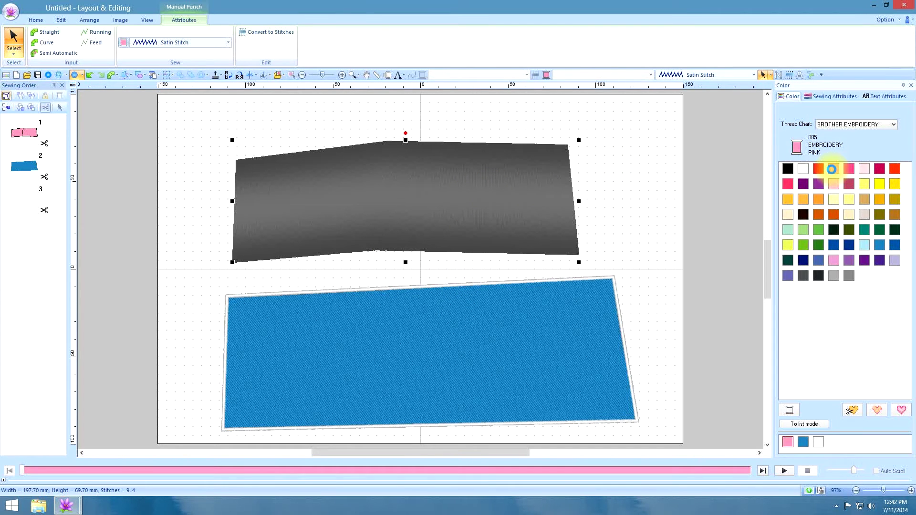
{"action": "left_click", "coordinate": [623, 160]}
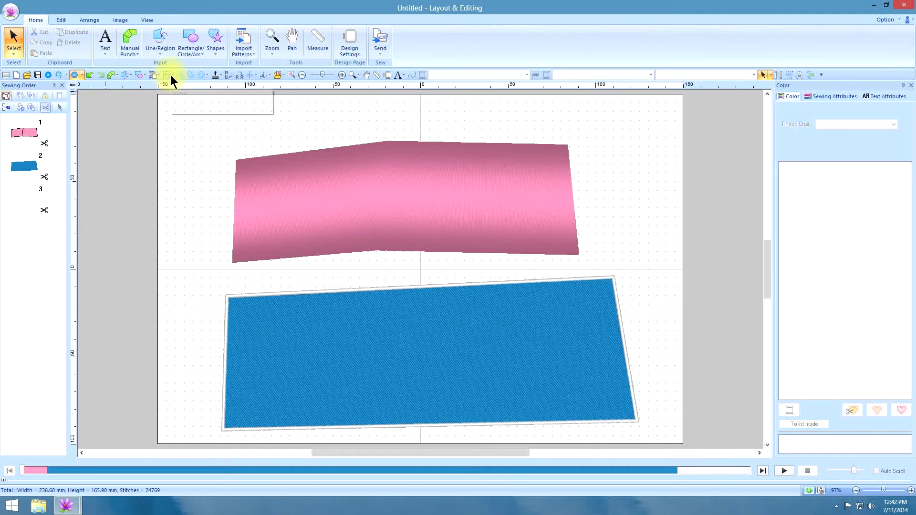
Step: Draw a white zigzag open line across the pink satin shape
{"action": "left_click", "coordinate": [155, 42]}
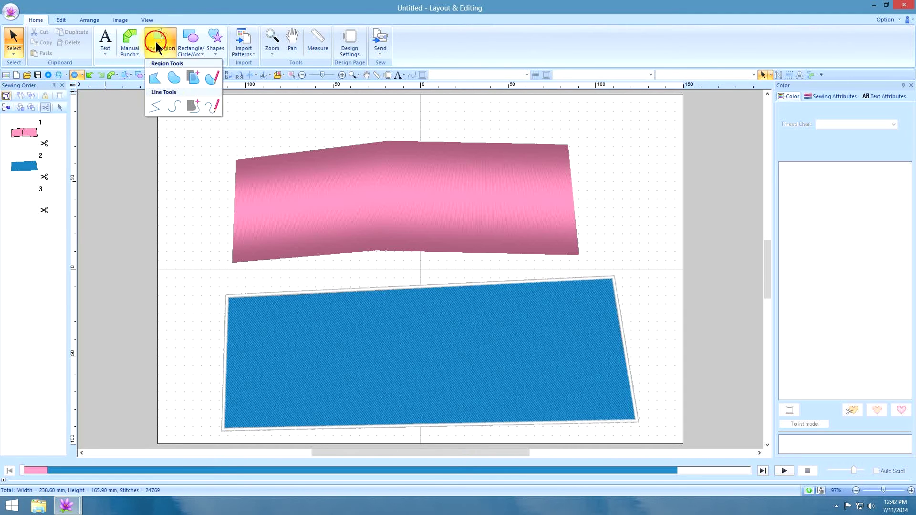
{"action": "left_click", "coordinate": [158, 108]}
{"action": "left_click", "coordinate": [253, 170]}
{"action": "left_click", "coordinate": [251, 189]}
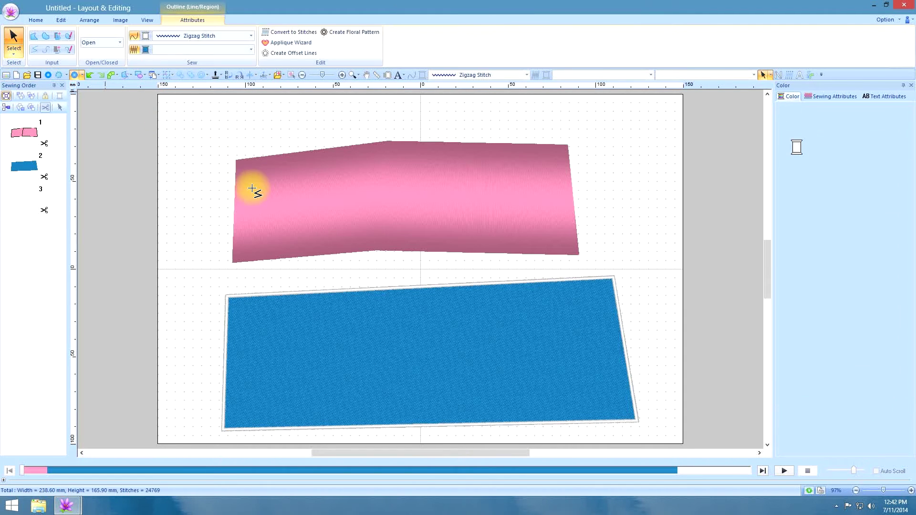
{"action": "left_click", "coordinate": [298, 167]}
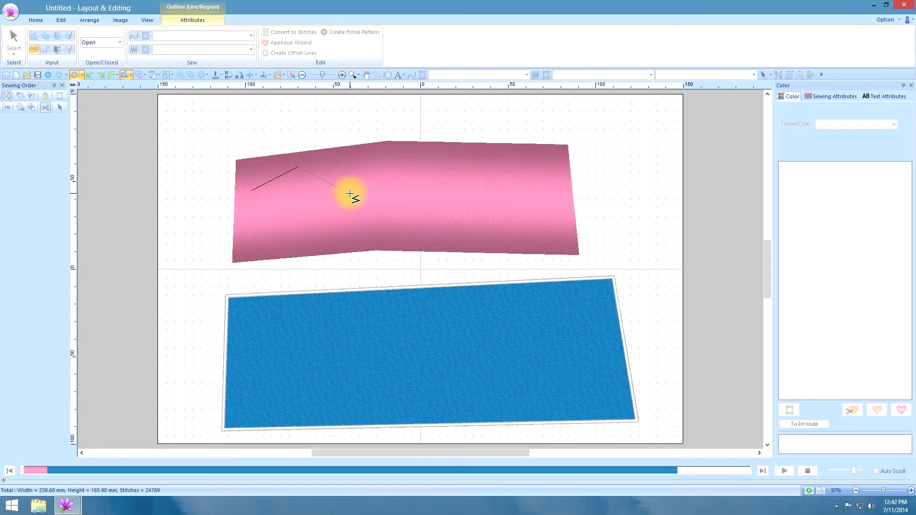
{"action": "left_click", "coordinate": [350, 193]}
{"action": "left_click", "coordinate": [413, 154]}
{"action": "left_click", "coordinate": [473, 185]}
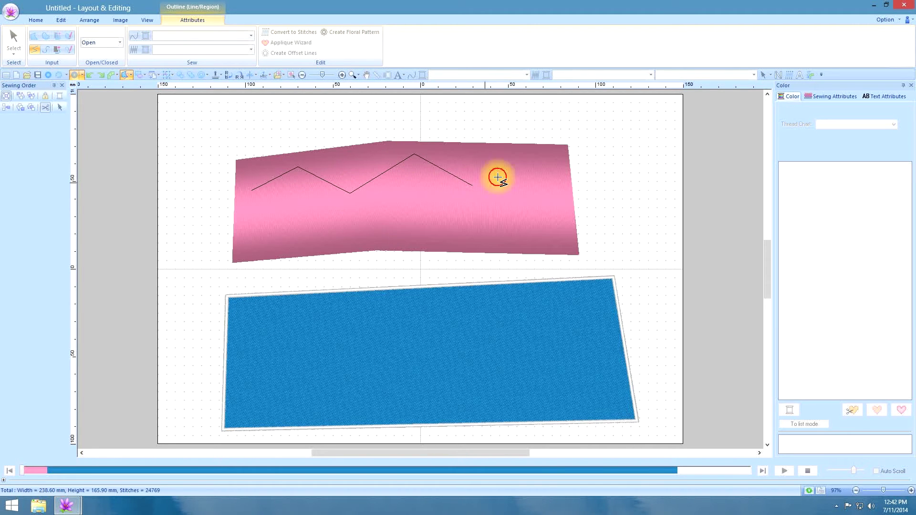
{"action": "left_click", "coordinate": [524, 167]}
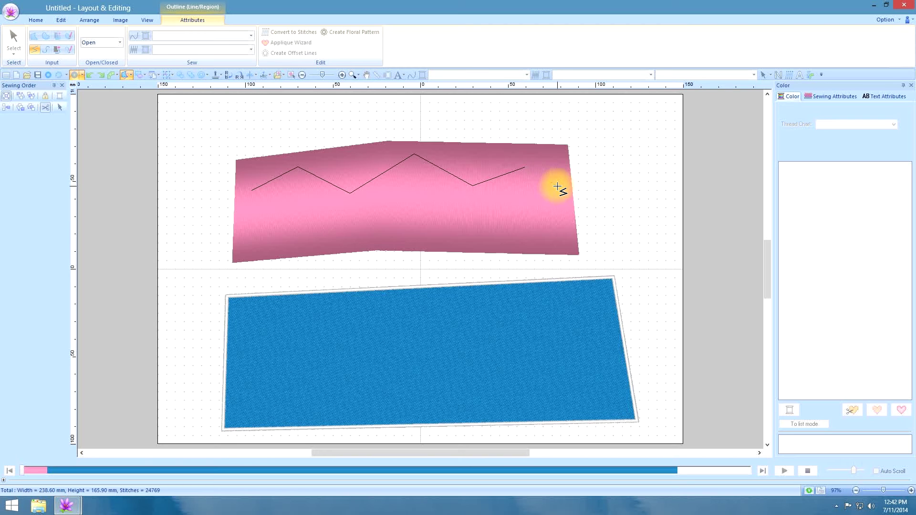
{"action": "double_click", "coordinate": [605, 213]}
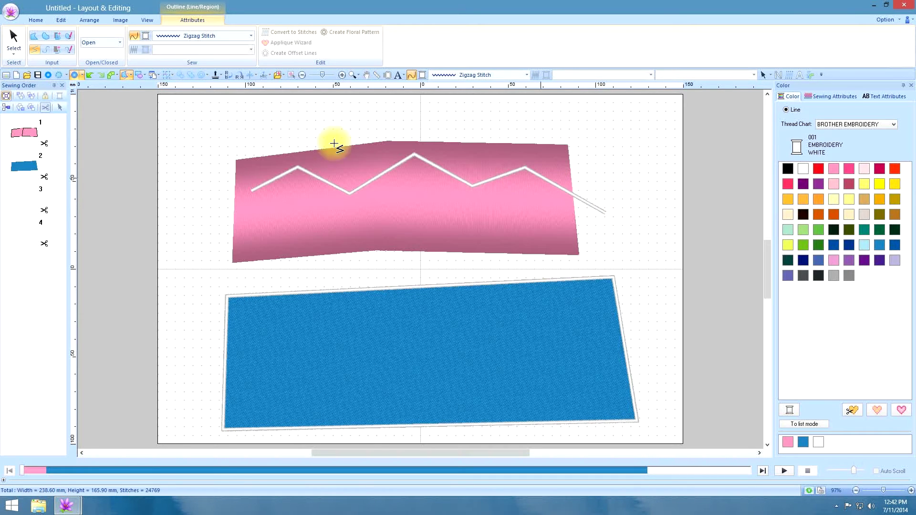
Step: Select the zigzag line together with the pink satin shape
{"action": "left_click", "coordinate": [13, 40]}
{"action": "left_click", "coordinate": [528, 211]}
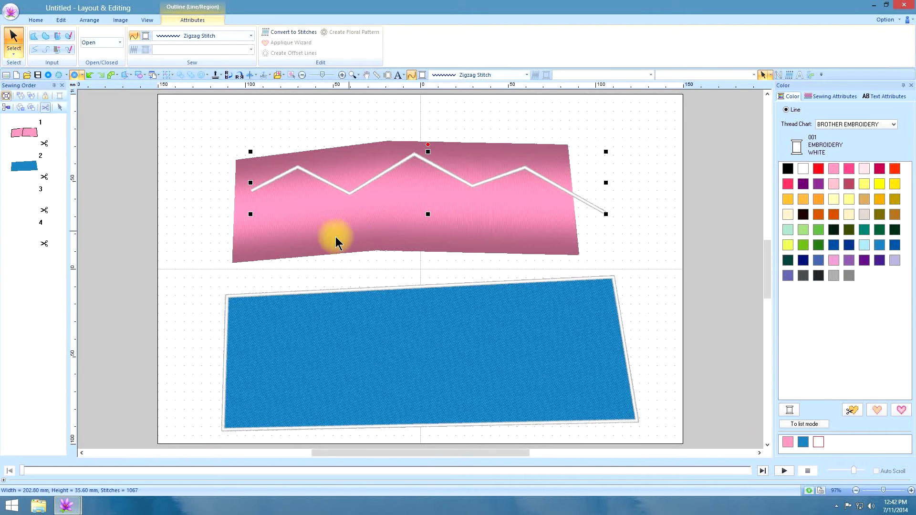
{"action": "left_click", "coordinate": [297, 247], "text": "ctrl"}
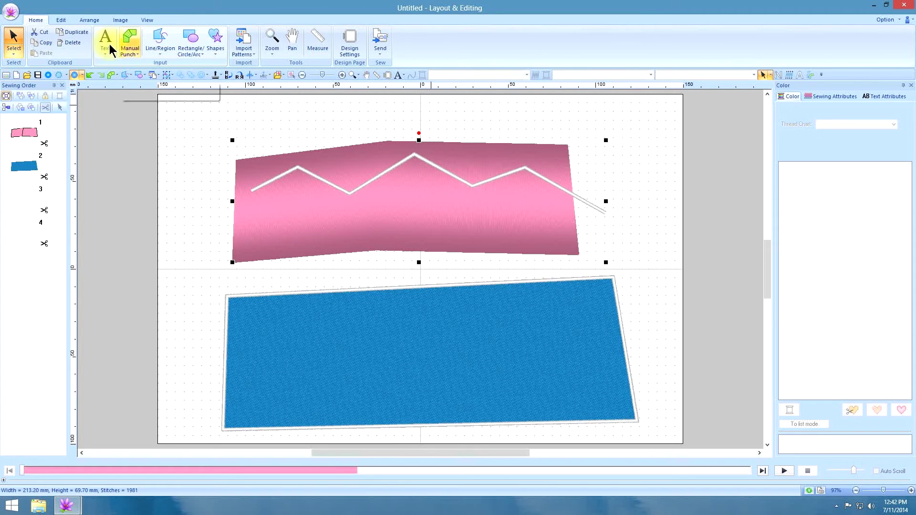
Step: Emboss the zigzag line into the pink satin shape with Emboss/Engrave from Outline > Line
{"action": "left_click", "coordinate": [61, 20]}
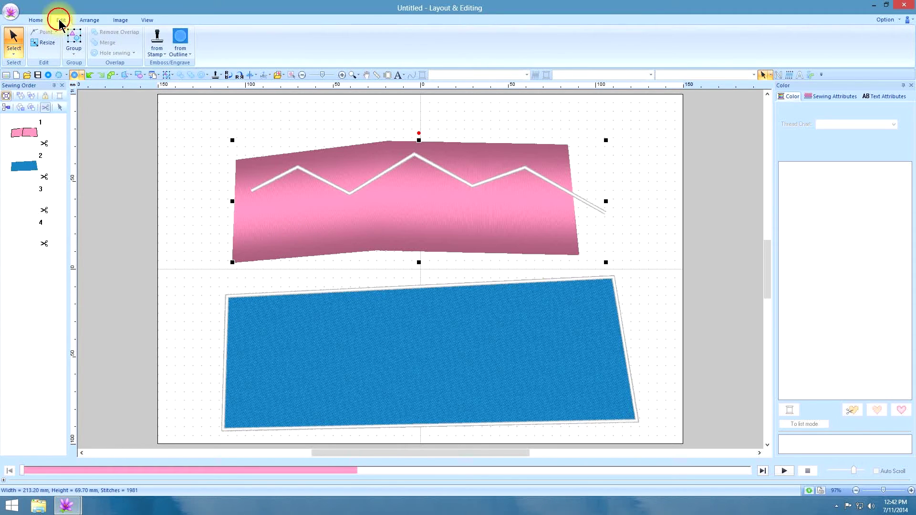
{"action": "left_click", "coordinate": [180, 39]}
{"action": "left_click", "coordinate": [188, 76]}
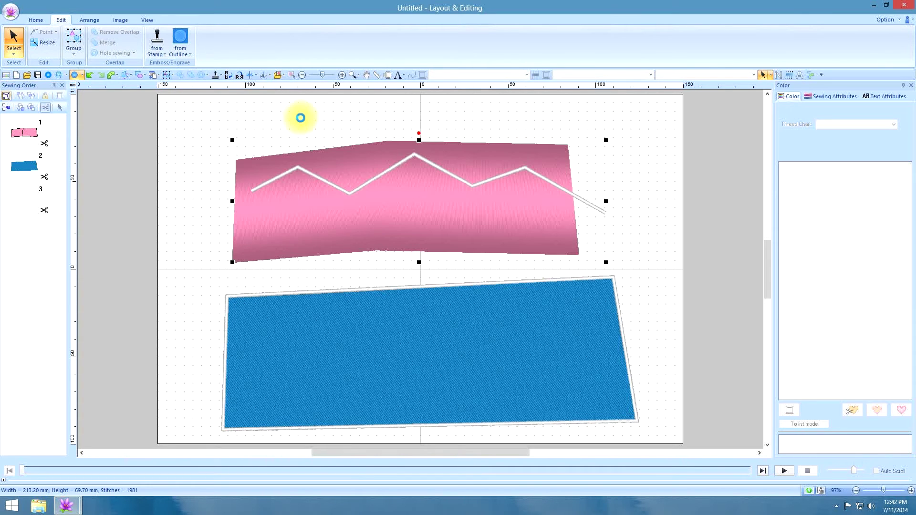
{"action": "left_click", "coordinate": [526, 160]}
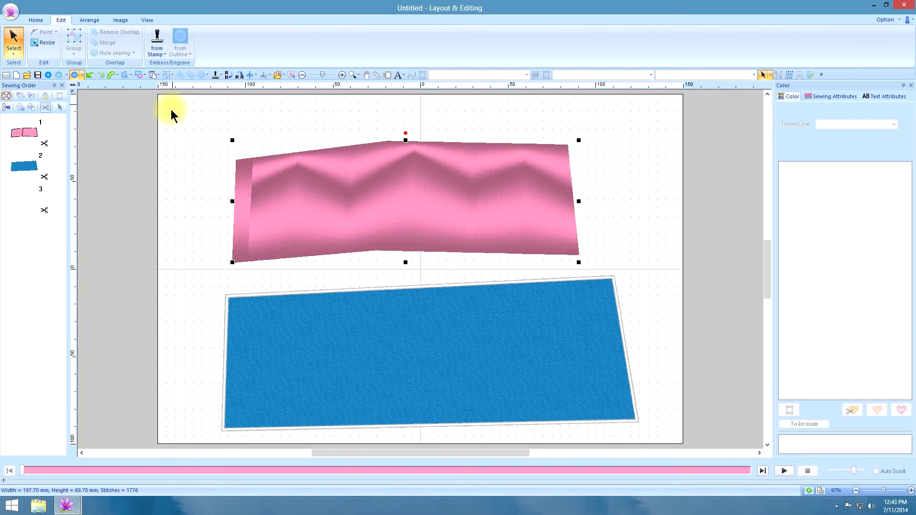
{"action": "left_click", "coordinate": [137, 74]}
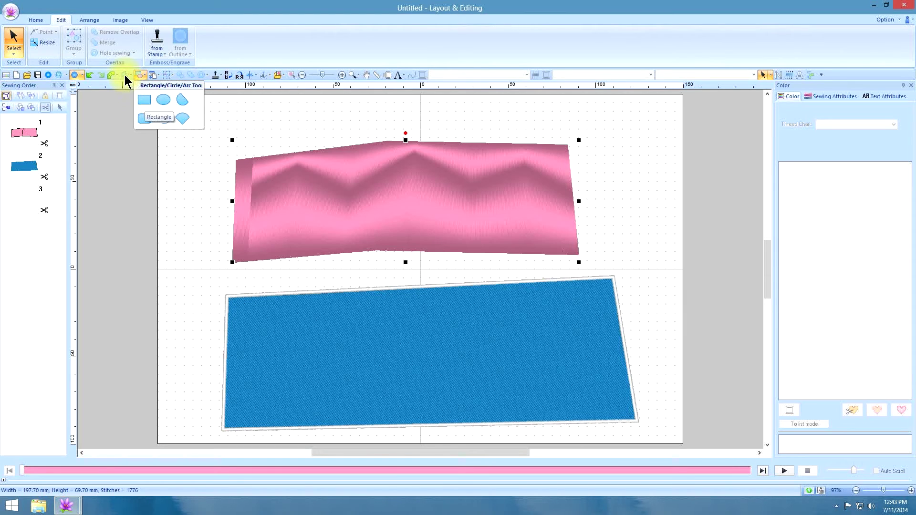
Step: Draw a closed, notched polygon outline inside the blue shape
{"action": "left_click", "coordinate": [126, 75]}
{"action": "left_click", "coordinate": [127, 97]}
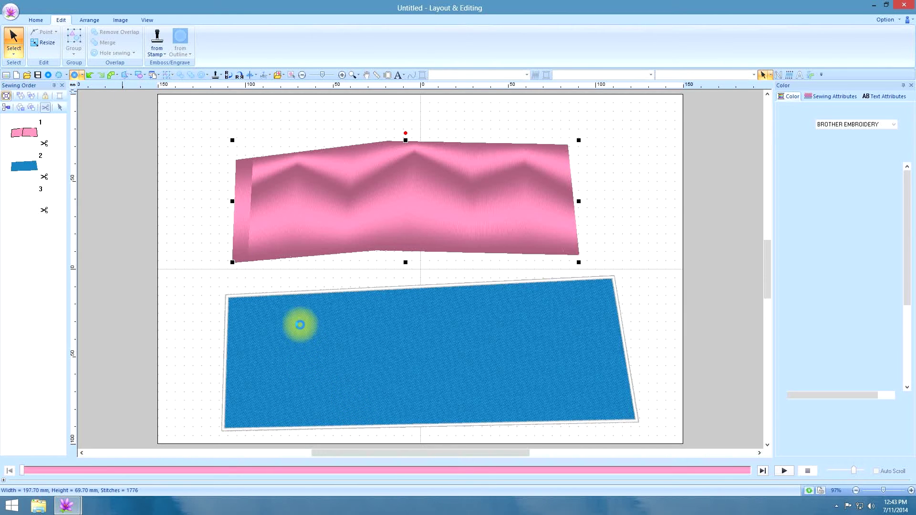
{"action": "left_click", "coordinate": [300, 324]}
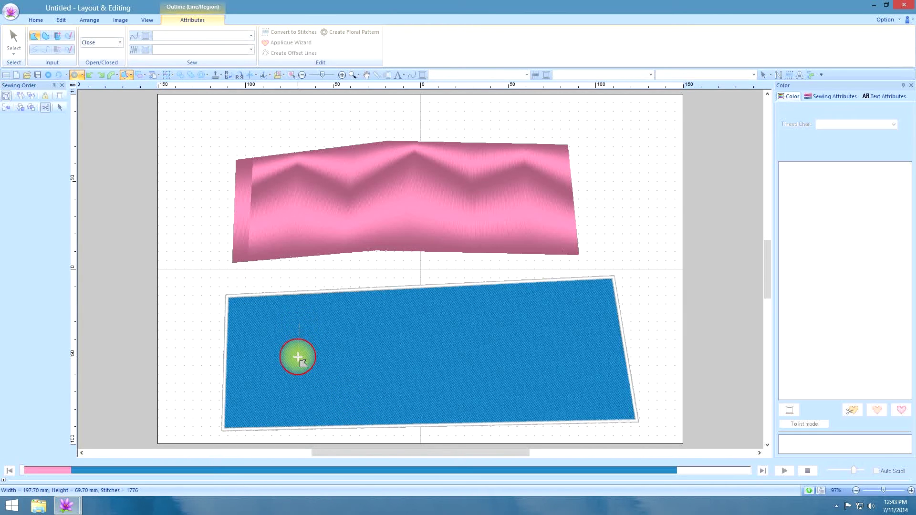
{"action": "left_click", "coordinate": [298, 356]}
{"action": "left_click", "coordinate": [355, 369]}
{"action": "left_click", "coordinate": [361, 347]}
{"action": "left_click", "coordinate": [339, 343]}
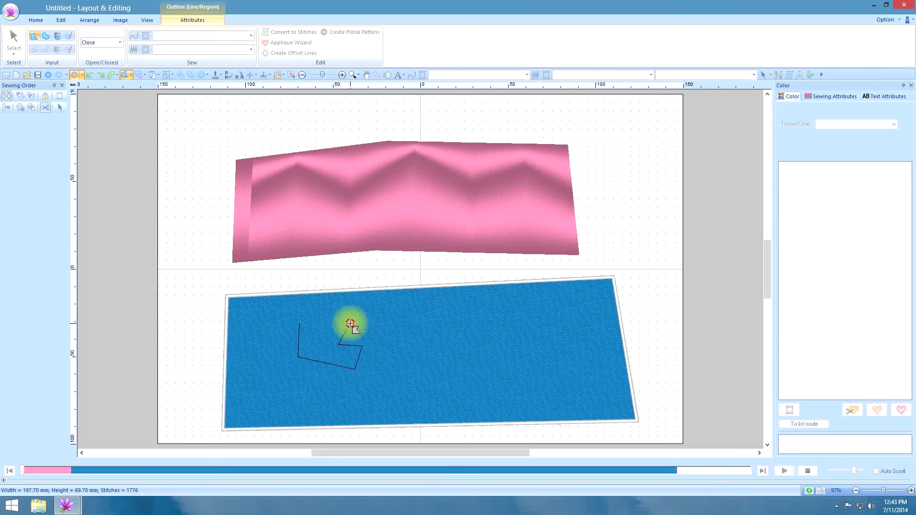
{"action": "left_click", "coordinate": [351, 324]}
{"action": "double_click", "coordinate": [315, 324]}
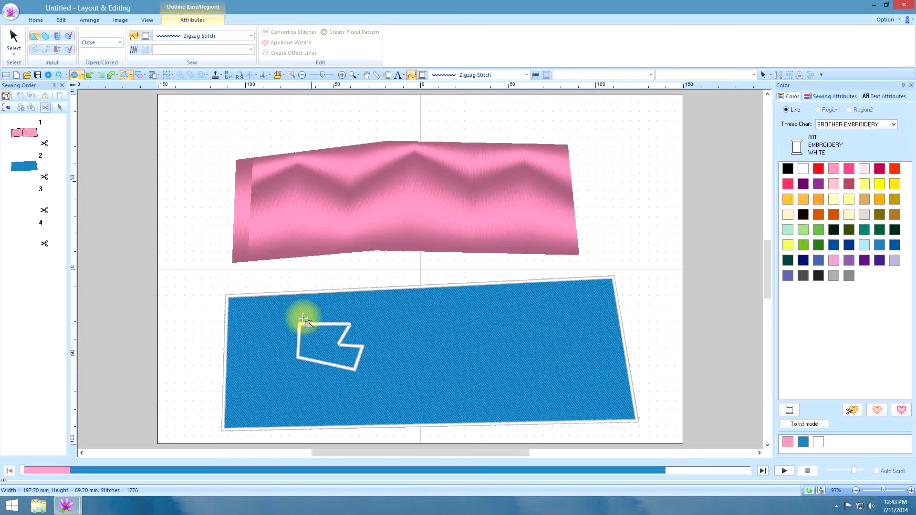
Step: Give the notched outline a Fill Stitch region, then select the blue rectangle
{"action": "left_click", "coordinate": [12, 34]}
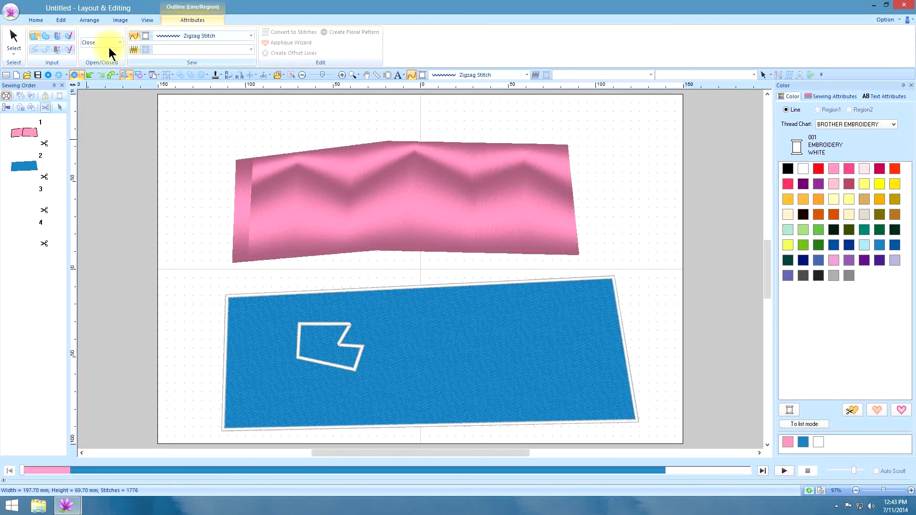
{"action": "left_click", "coordinate": [13, 34]}
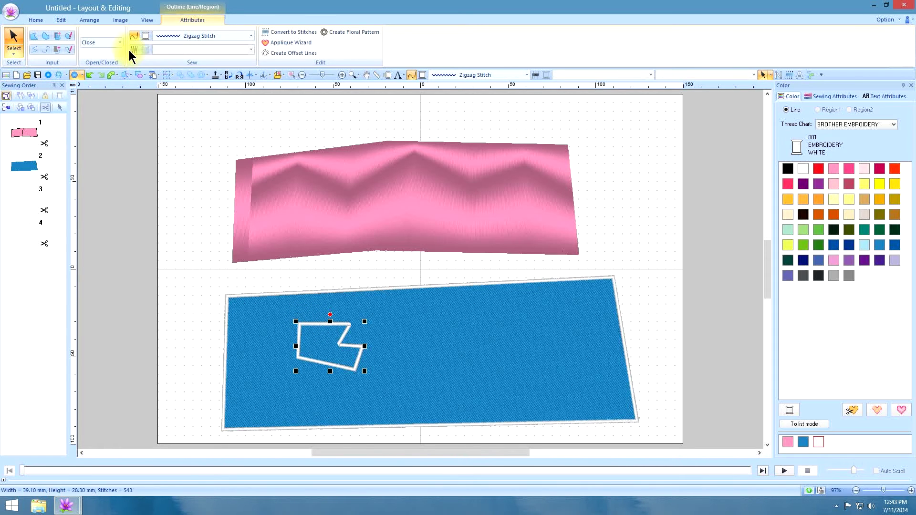
{"action": "left_click", "coordinate": [134, 49]}
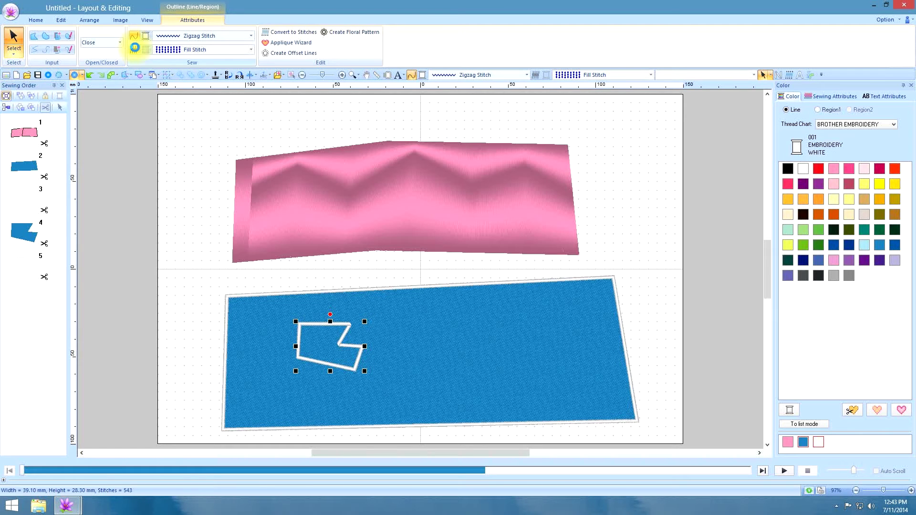
{"action": "left_click", "coordinate": [331, 252]}
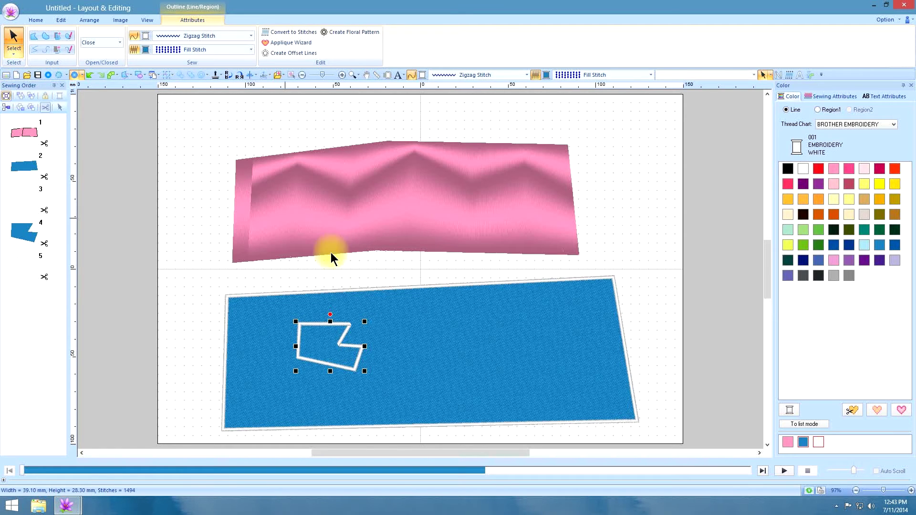
{"action": "left_click", "coordinate": [448, 365]}
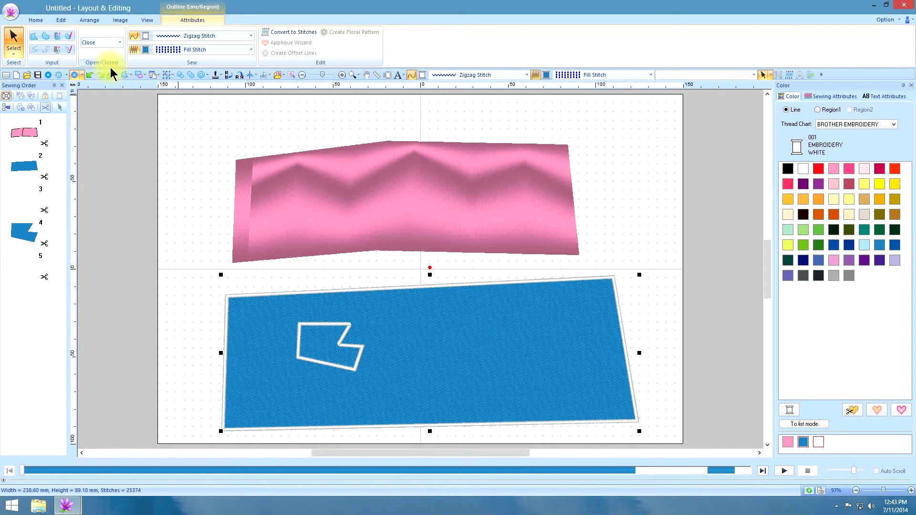
Step: Press the notched outline into the blue fill with from Outline > Line, then undo it
{"action": "left_click", "coordinate": [61, 20]}
{"action": "left_click", "coordinate": [180, 39]}
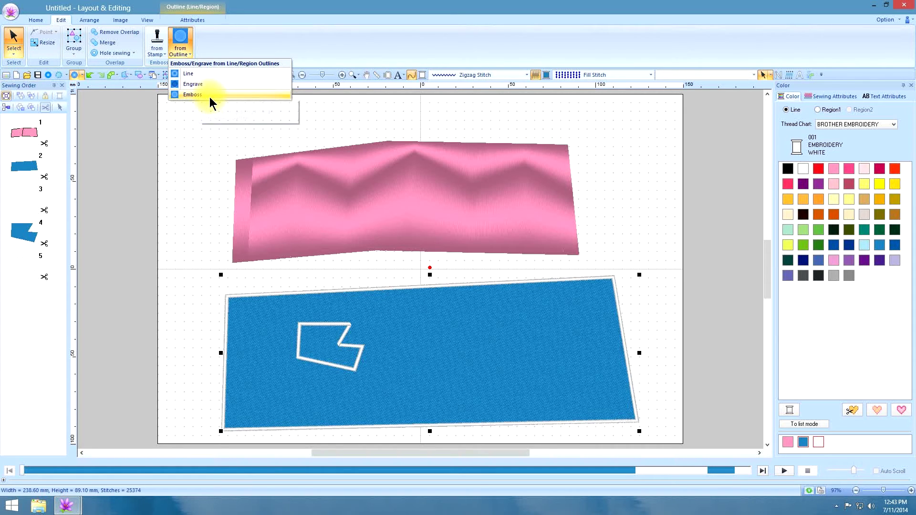
{"action": "left_click", "coordinate": [190, 74]}
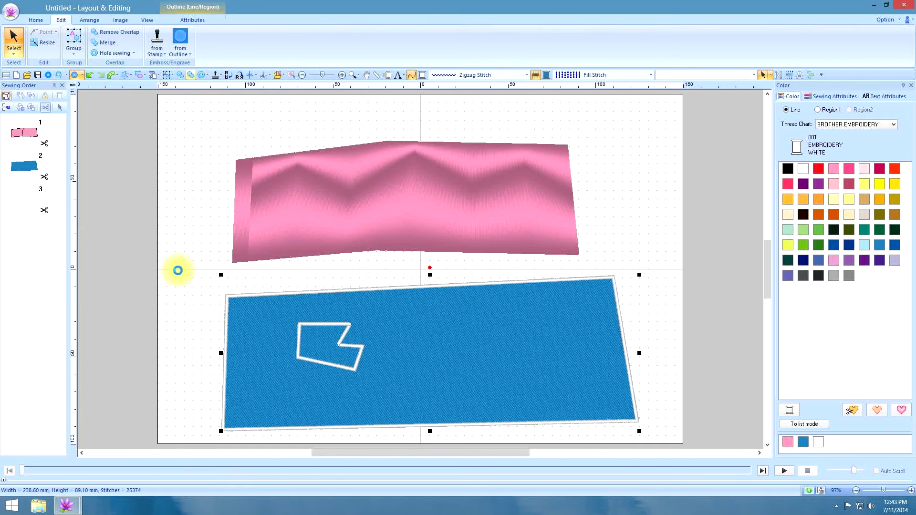
{"action": "left_click", "coordinate": [180, 273]}
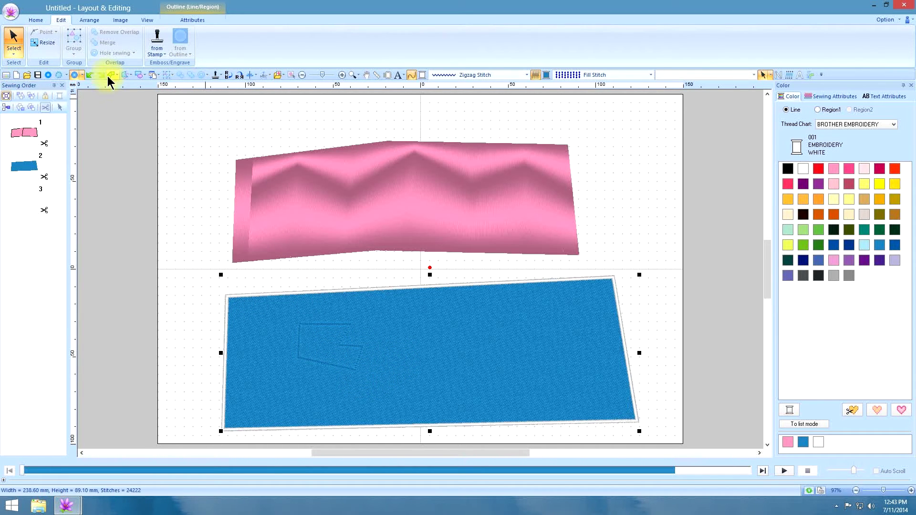
{"action": "left_click", "coordinate": [90, 75]}
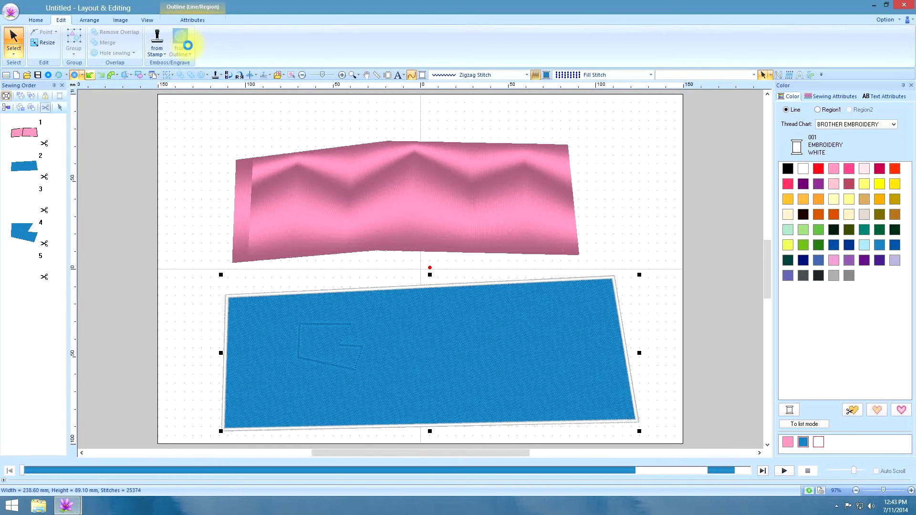
Step: Select the notched outline plus the blue fill and imprint it with from Outline > Line
{"action": "left_click", "coordinate": [625, 185]}
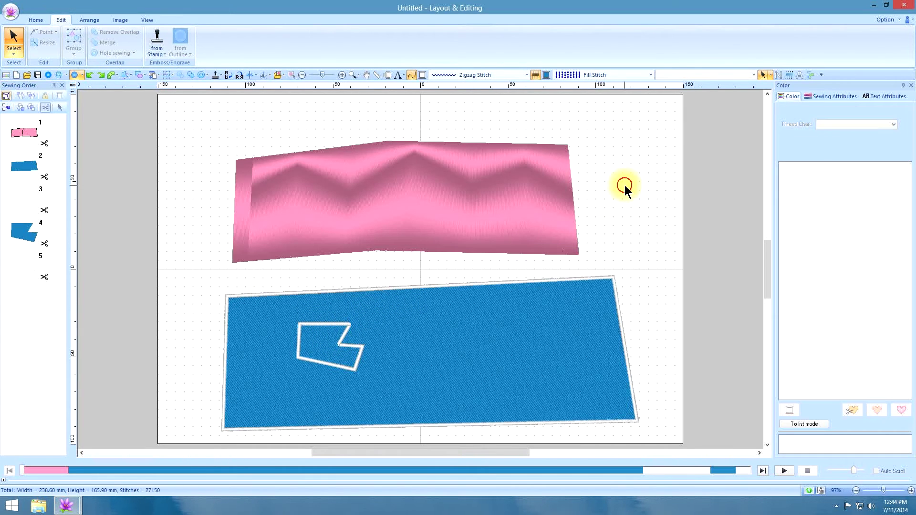
{"action": "left_click", "coordinate": [318, 342]}
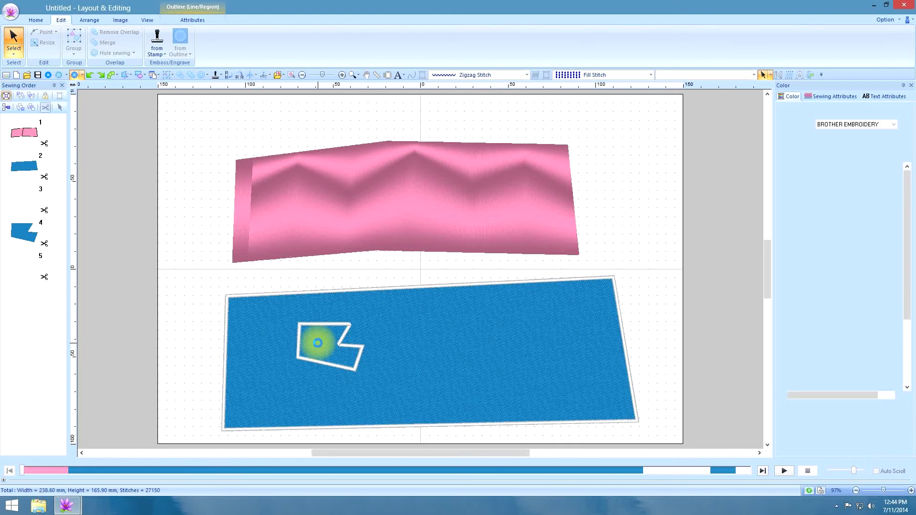
{"action": "left_click", "coordinate": [318, 342]}
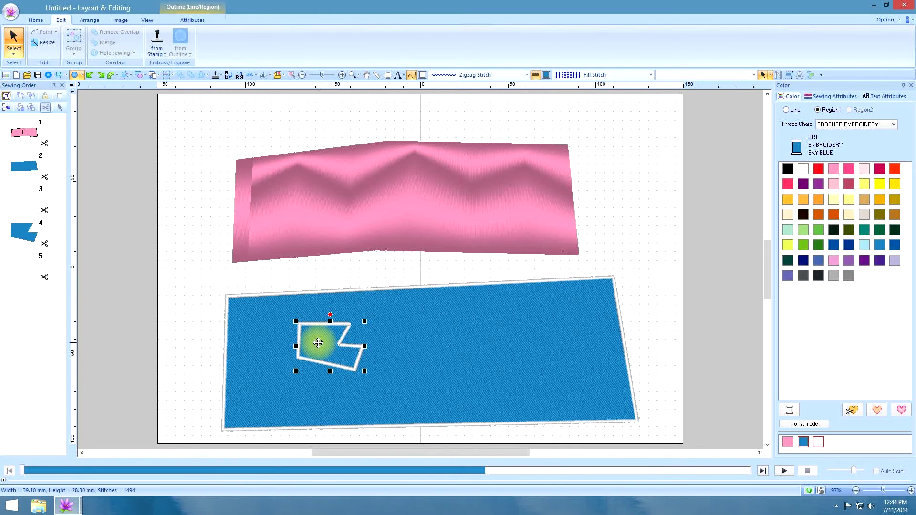
{"action": "left_click", "coordinate": [439, 337]}
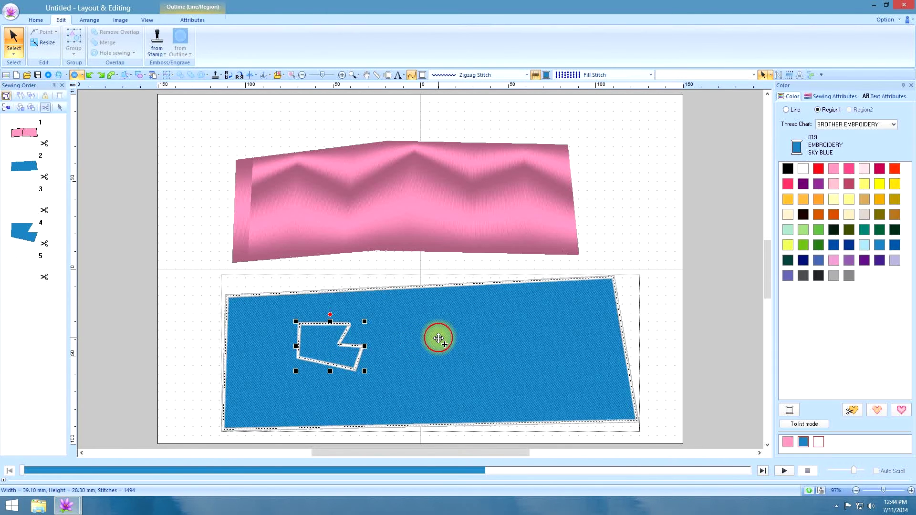
{"action": "left_click", "coordinate": [178, 43]}
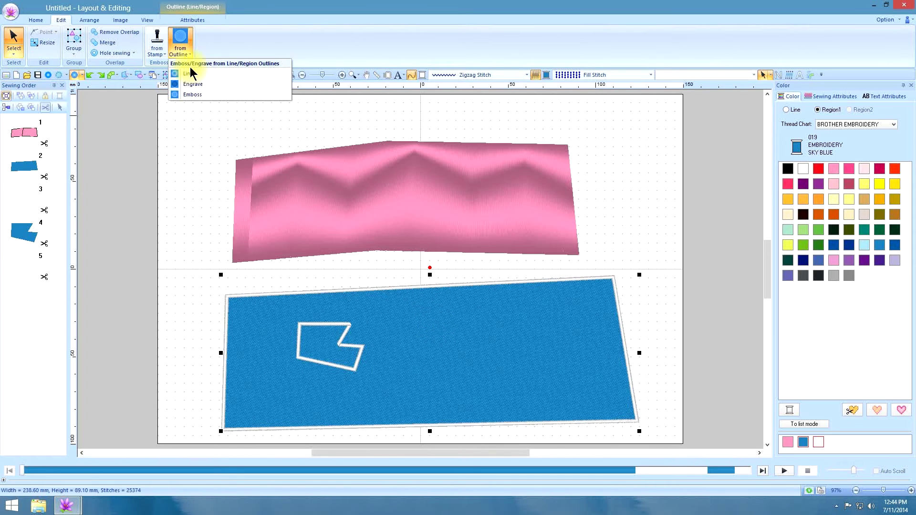
{"action": "left_click", "coordinate": [194, 85]}
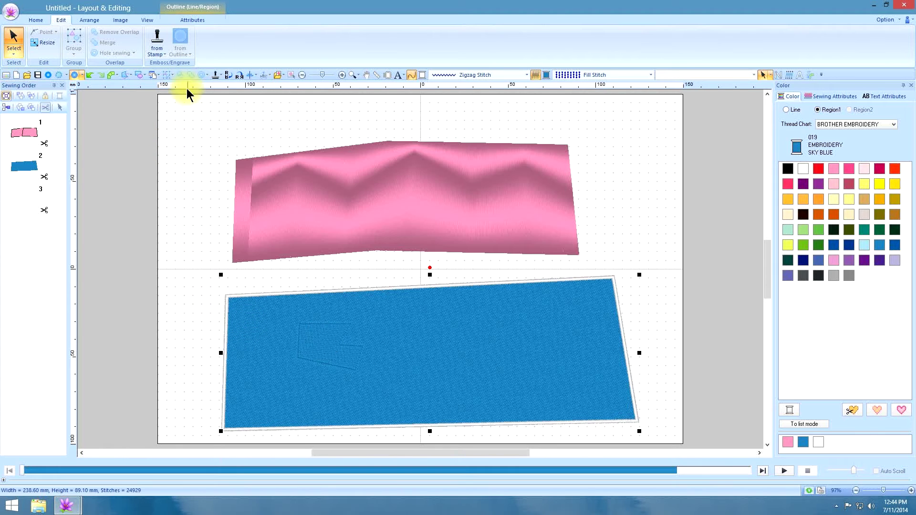
Step: Undo the line impression and emboss the notched outline into the blue fill instead
{"action": "left_click", "coordinate": [89, 74]}
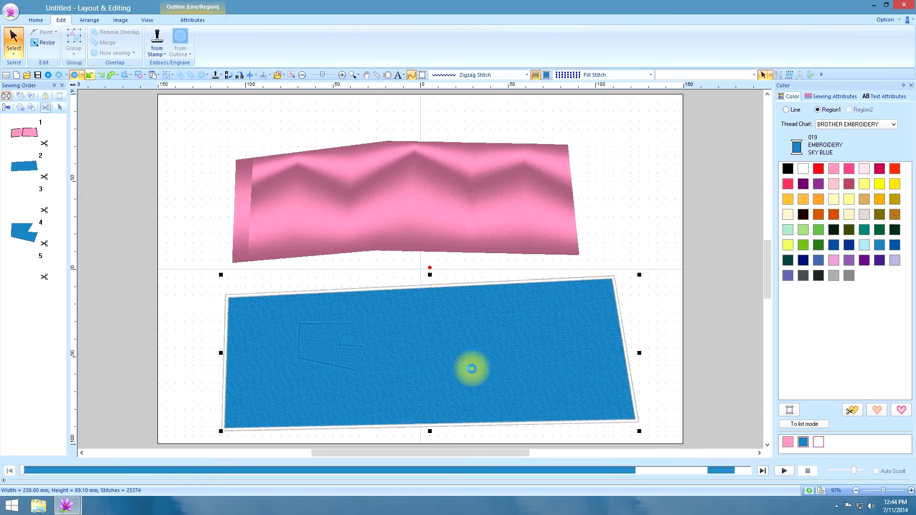
{"action": "left_click", "coordinate": [669, 308]}
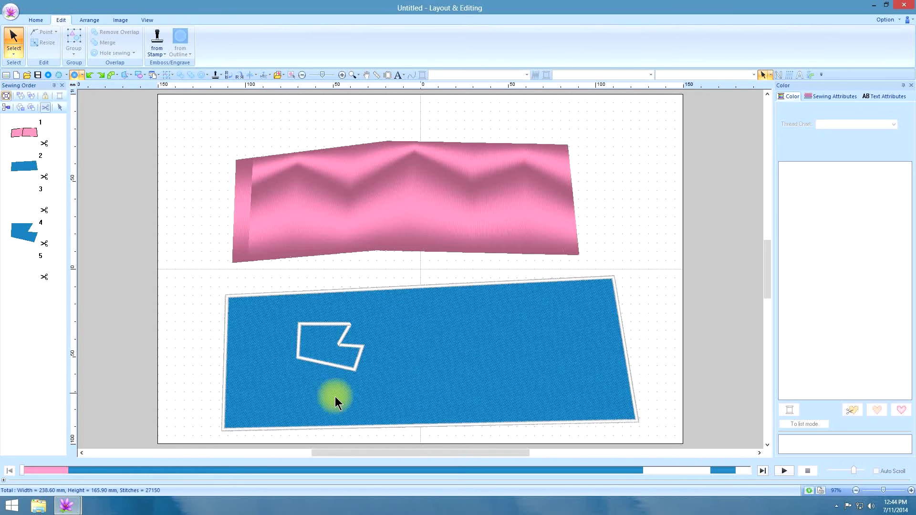
{"action": "left_click", "coordinate": [323, 346]}
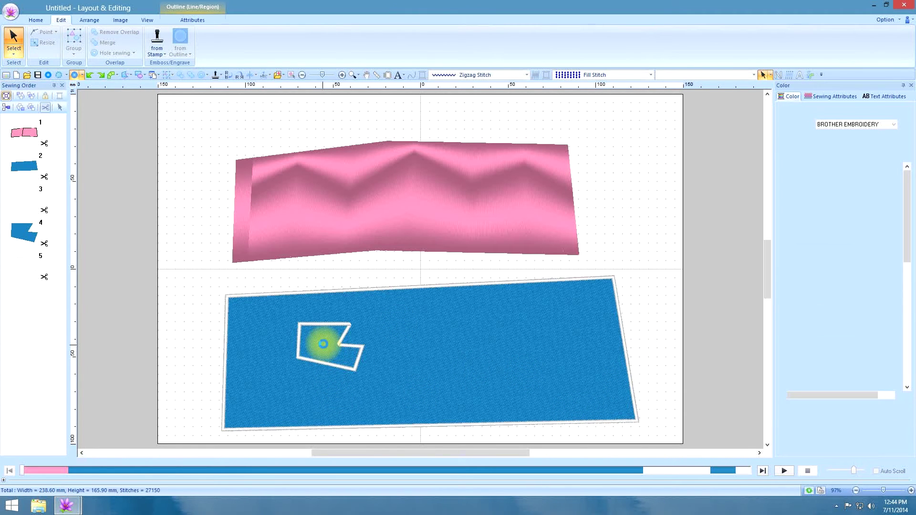
{"action": "left_click", "coordinate": [442, 339]}
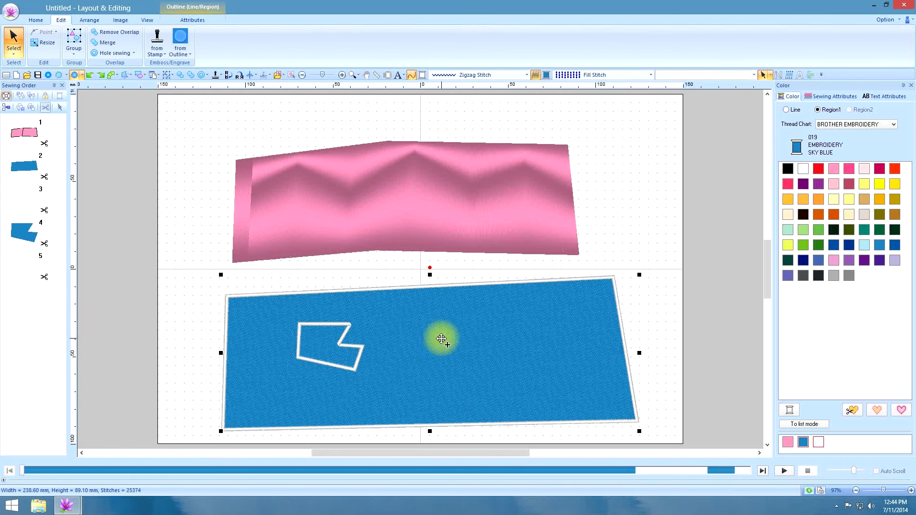
{"action": "left_click", "coordinate": [182, 50]}
{"action": "left_click", "coordinate": [193, 93]}
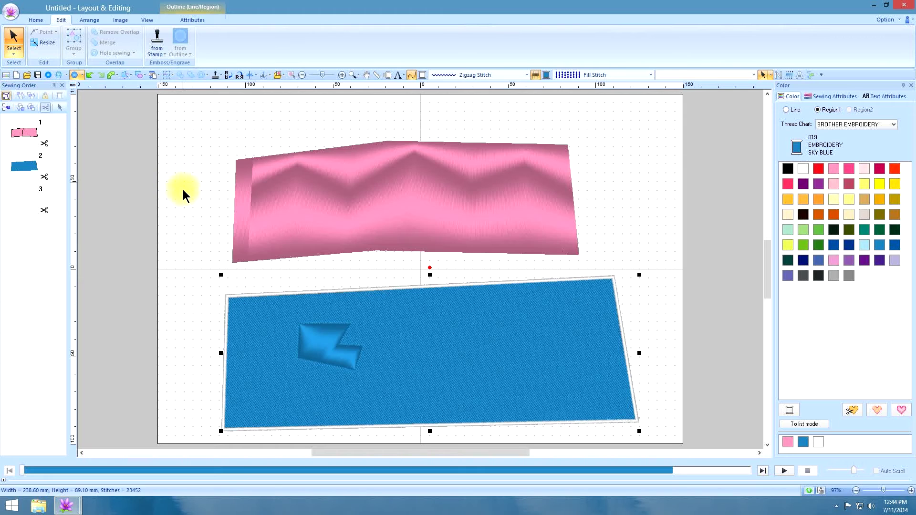
{"action": "left_click", "coordinate": [194, 219]}
Step: Add the text ENGRAVE on the blue fill and enlarge it to about 155.50 × 22.70 mm
{"action": "left_click", "coordinate": [297, 167]}
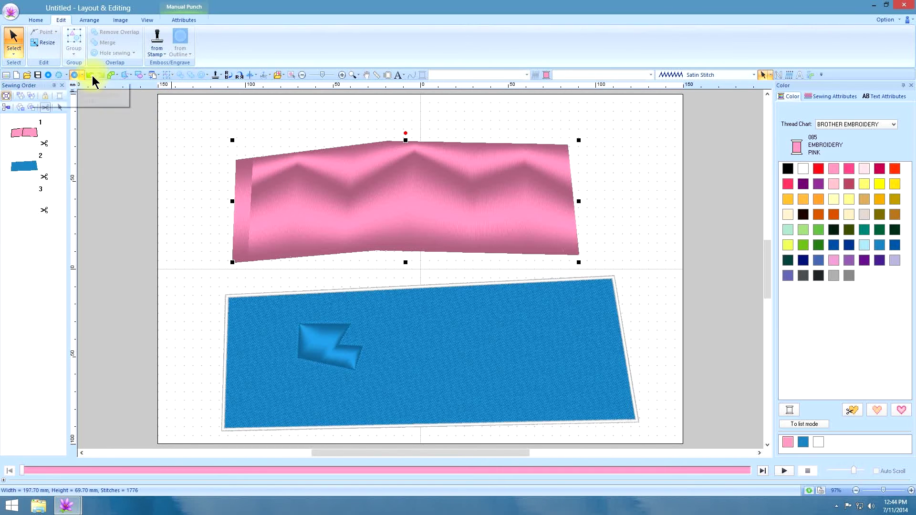
{"action": "left_click", "coordinate": [397, 74]}
{"action": "left_click", "coordinate": [403, 98]}
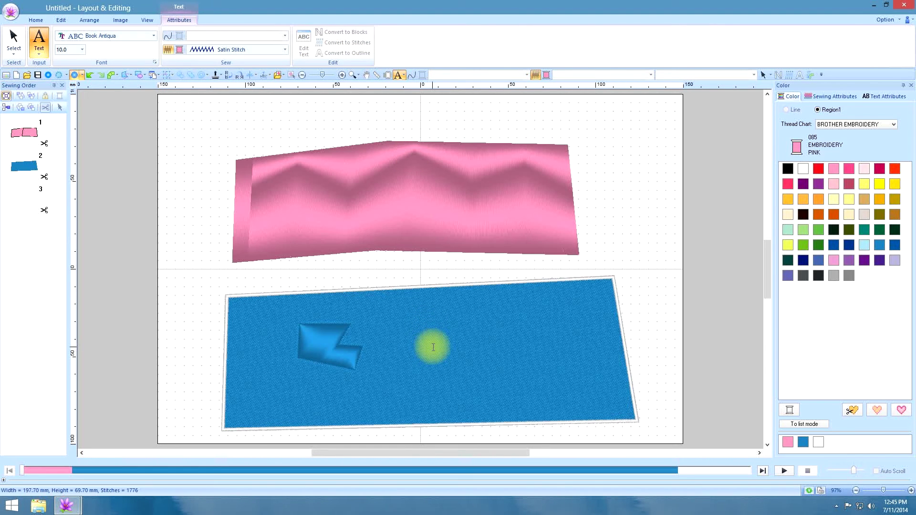
{"action": "left_click", "coordinate": [433, 347]}
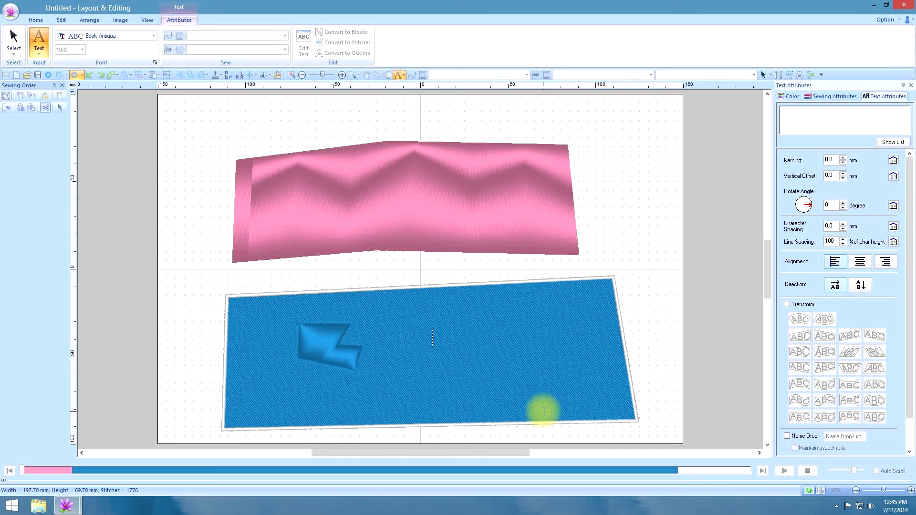
{"action": "type", "text": "ENGRA"}
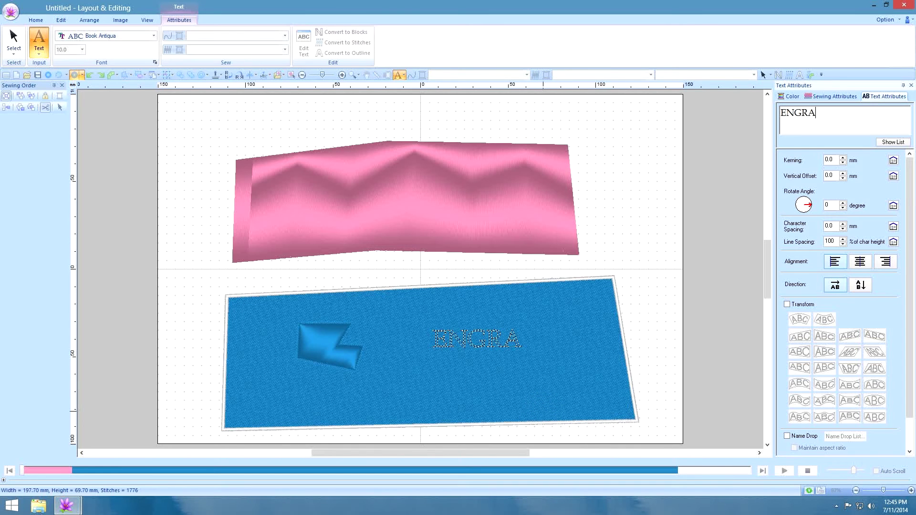
{"action": "type", "text": "VE"}
{"action": "left_click", "coordinate": [543, 410]}
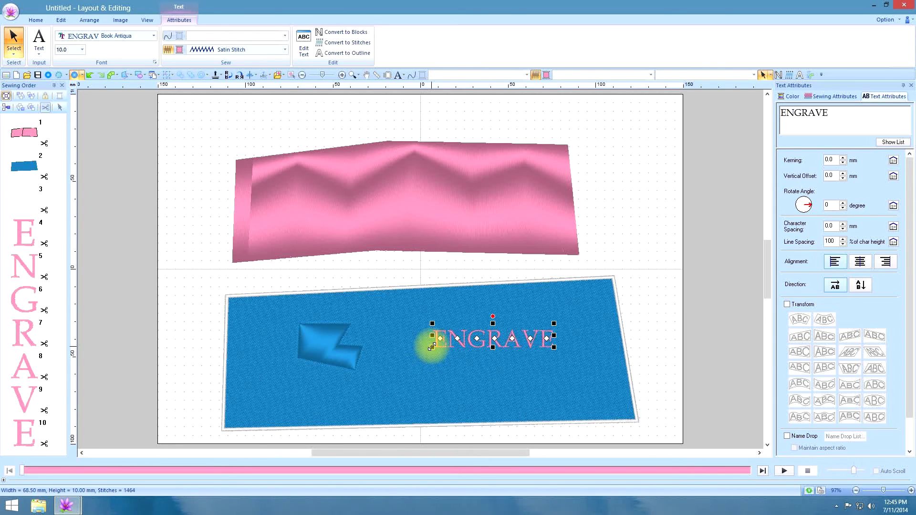
{"action": "left_click_drag", "start_coordinate": [432, 346], "coordinate": [406, 368]}
{"action": "left_click_drag", "start_coordinate": [554, 364], "coordinate": [468, 400]}
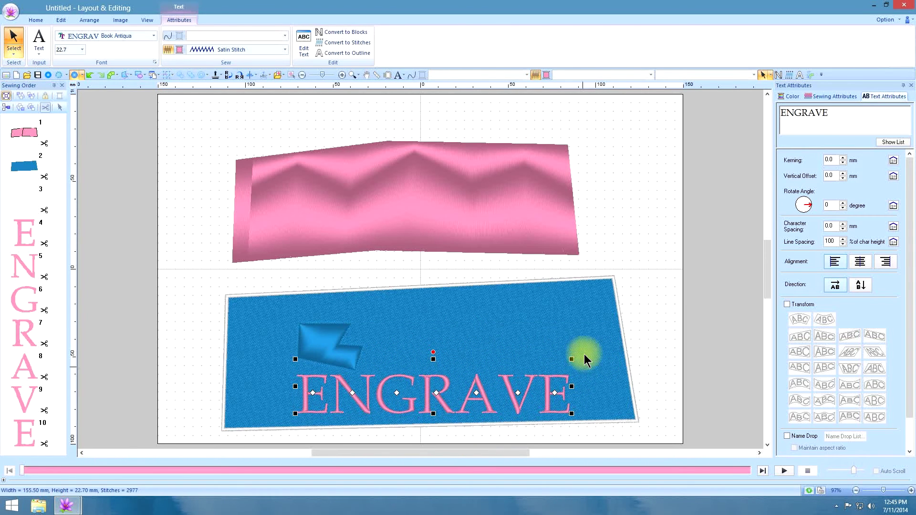
Step: Convert the ENGRAVE text to outlines with Text Attributes' Convert to Outline
{"action": "left_click", "coordinate": [583, 317]}
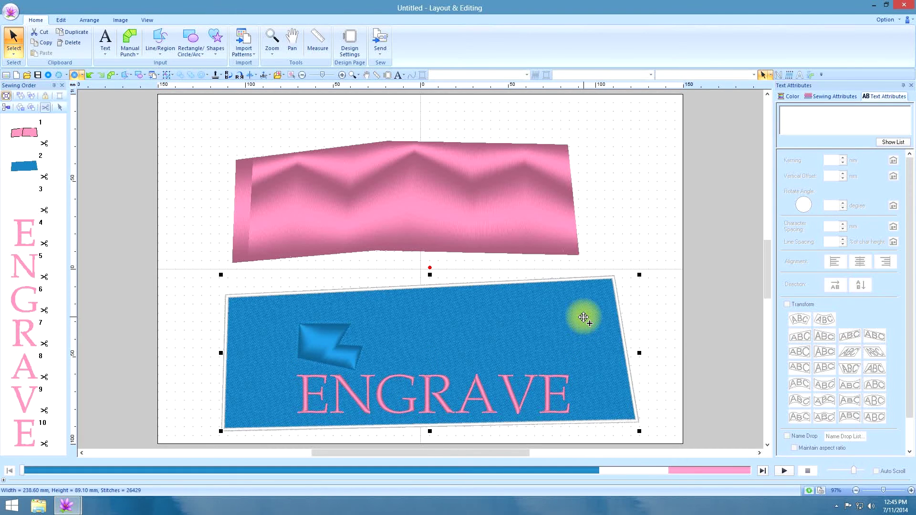
{"action": "left_click", "coordinate": [66, 19]}
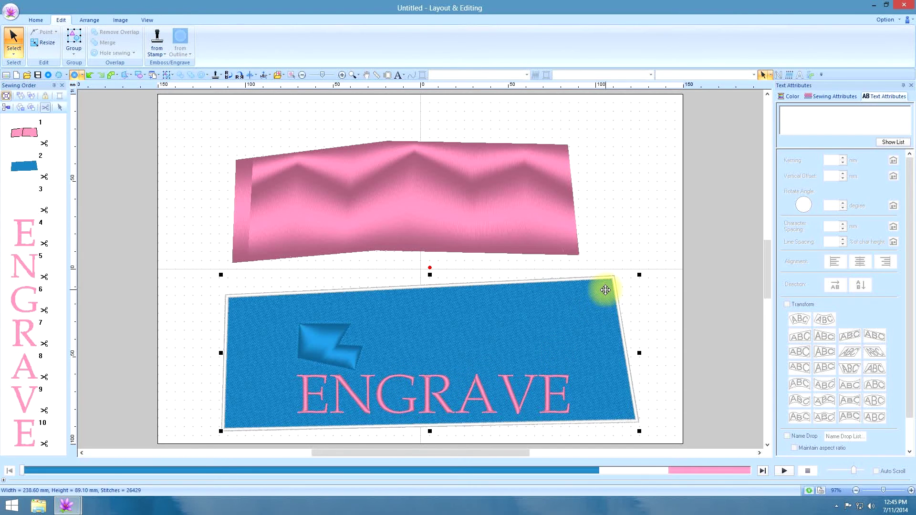
{"action": "left_click", "coordinate": [633, 207]}
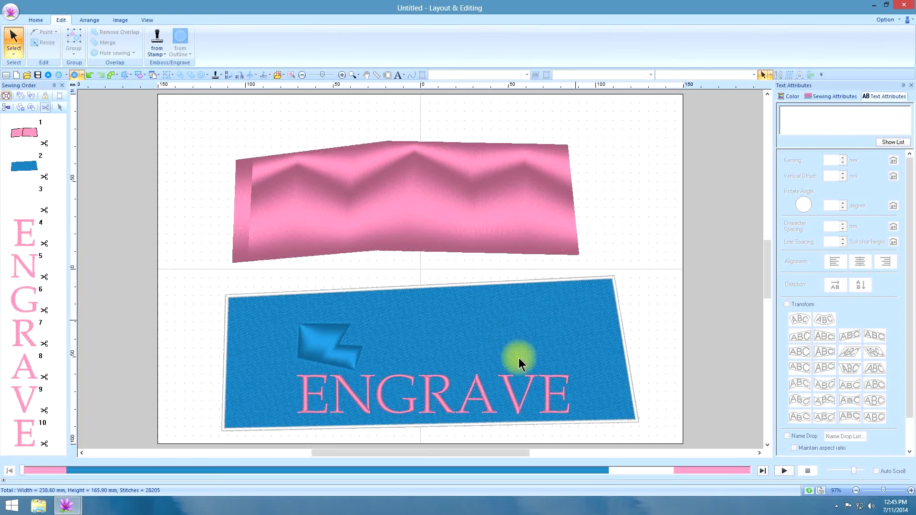
{"action": "left_click", "coordinate": [427, 394]}
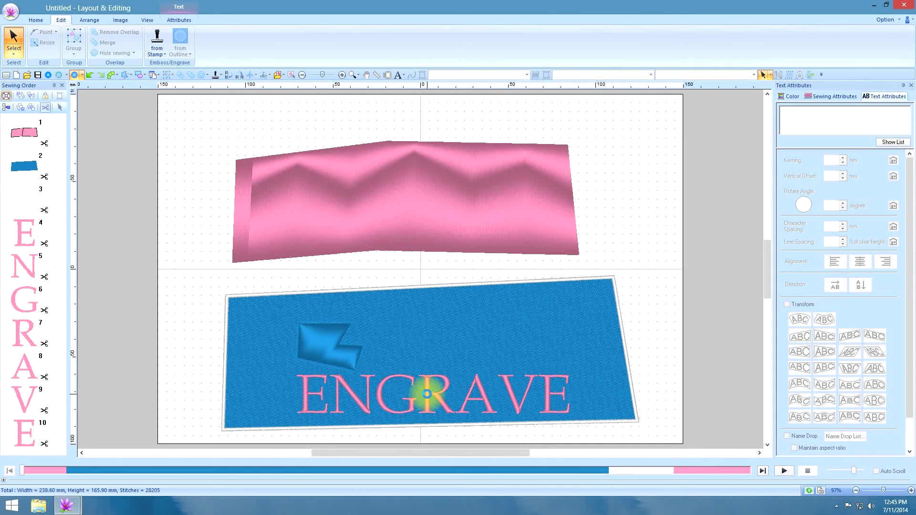
{"action": "left_click", "coordinate": [180, 19]}
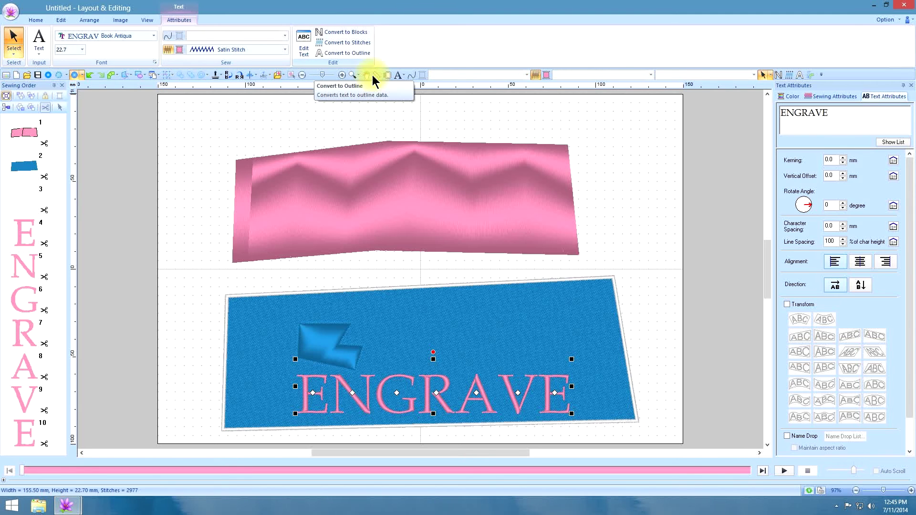
{"action": "left_click", "coordinate": [351, 52]}
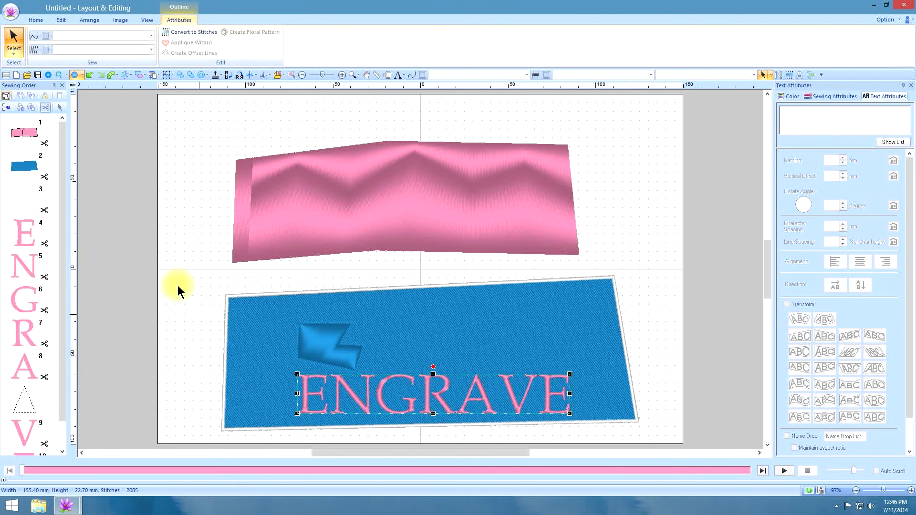
{"action": "left_click", "coordinate": [36, 20]}
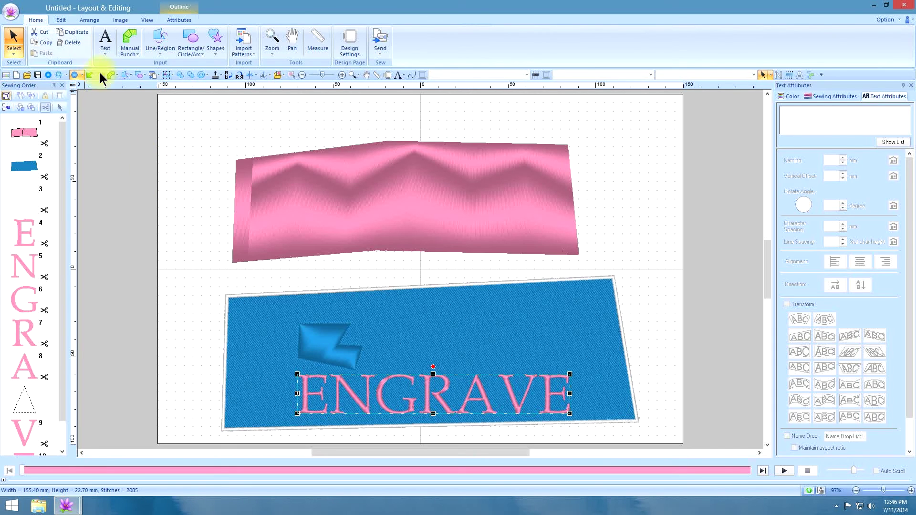
{"action": "left_click", "coordinate": [62, 20]}
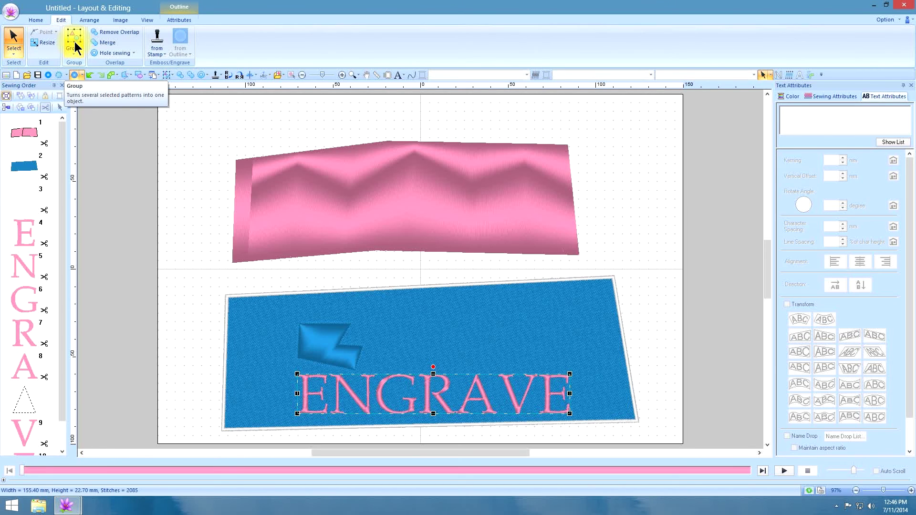
{"action": "left_click", "coordinate": [166, 74]}
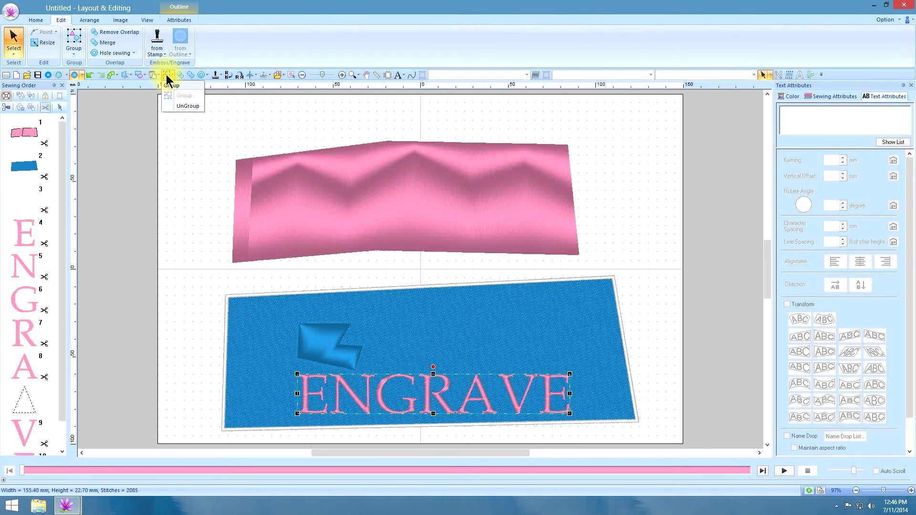
{"action": "left_click", "coordinate": [184, 106]}
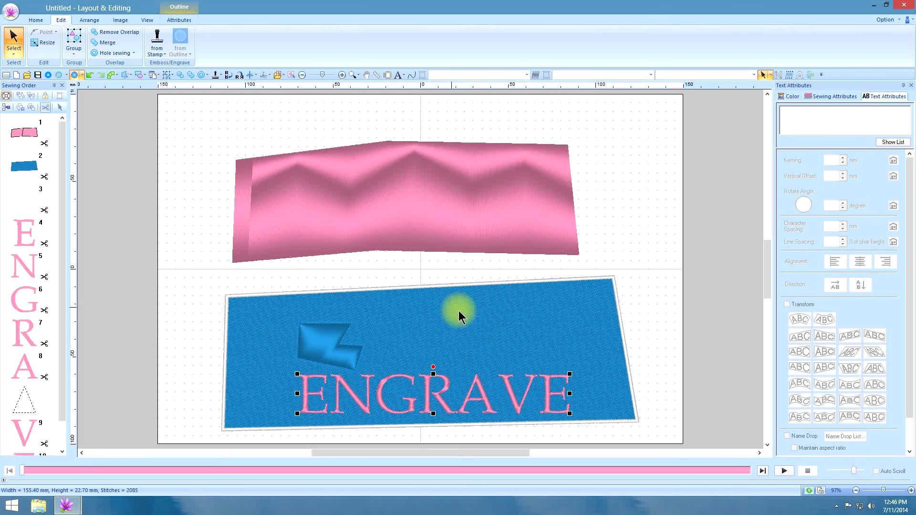
{"action": "left_click", "coordinate": [525, 326]}
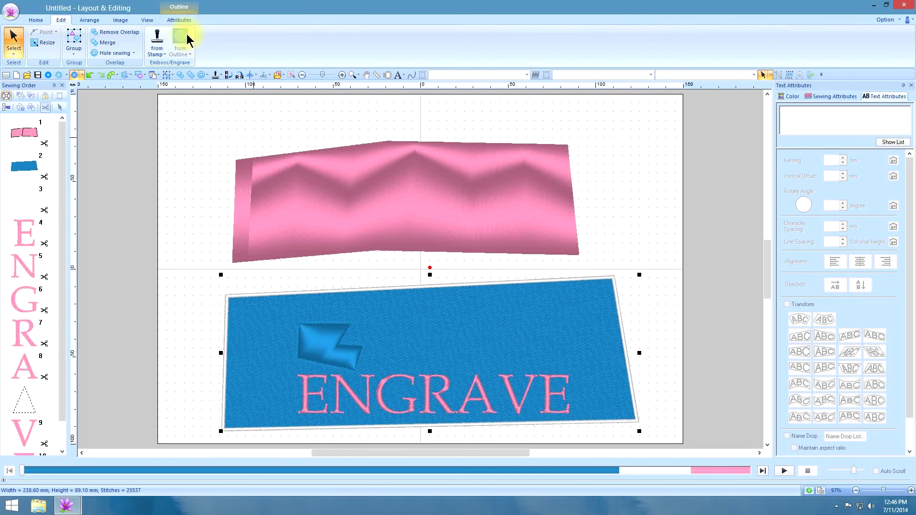
{"action": "left_click", "coordinate": [621, 141]}
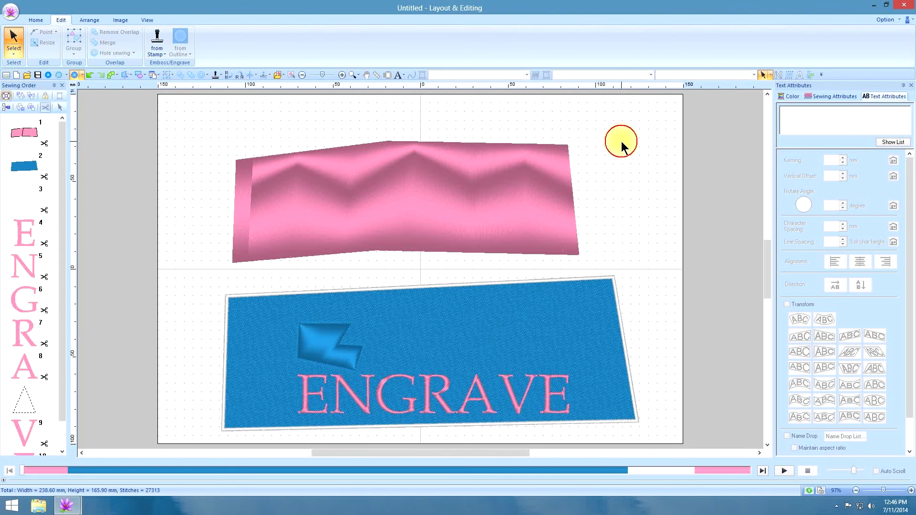
Step: Engrave the letter E into the blue fill using from Outline > Engrave
{"action": "left_click", "coordinate": [304, 396]}
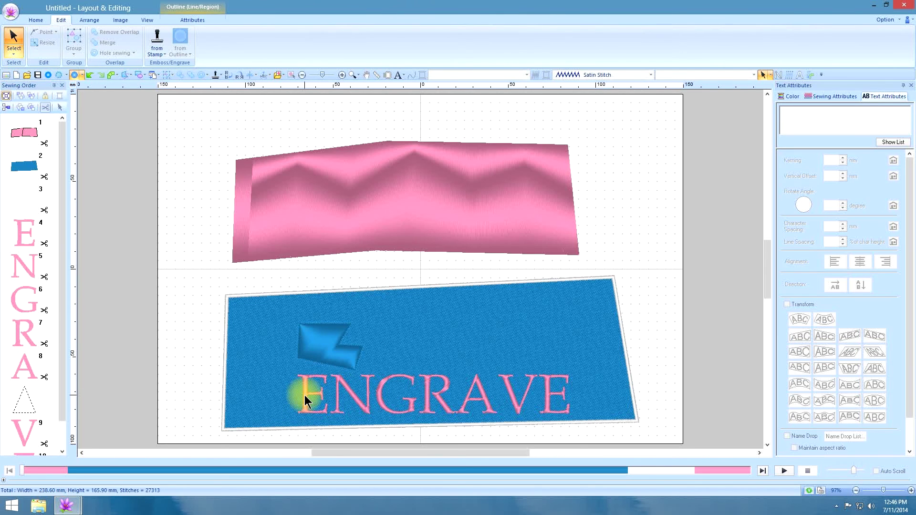
{"action": "left_click", "coordinate": [305, 395]}
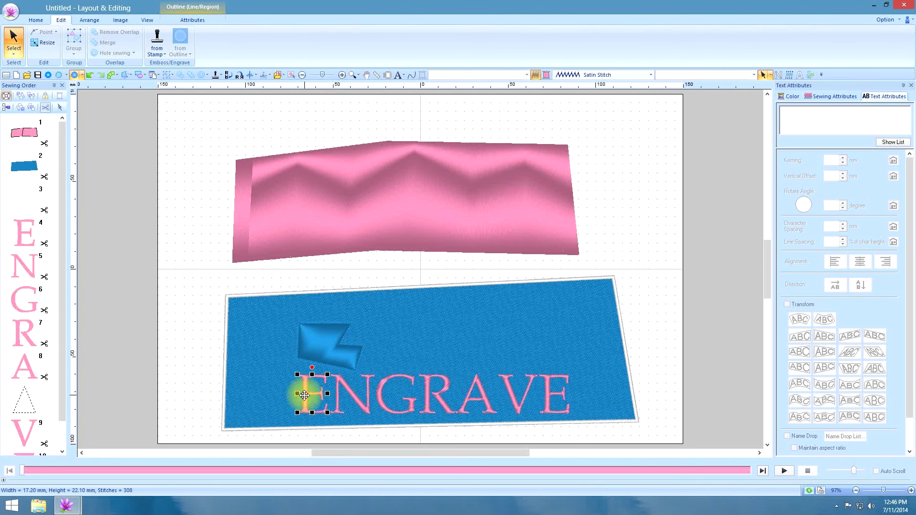
{"action": "left_click", "coordinate": [261, 336]}
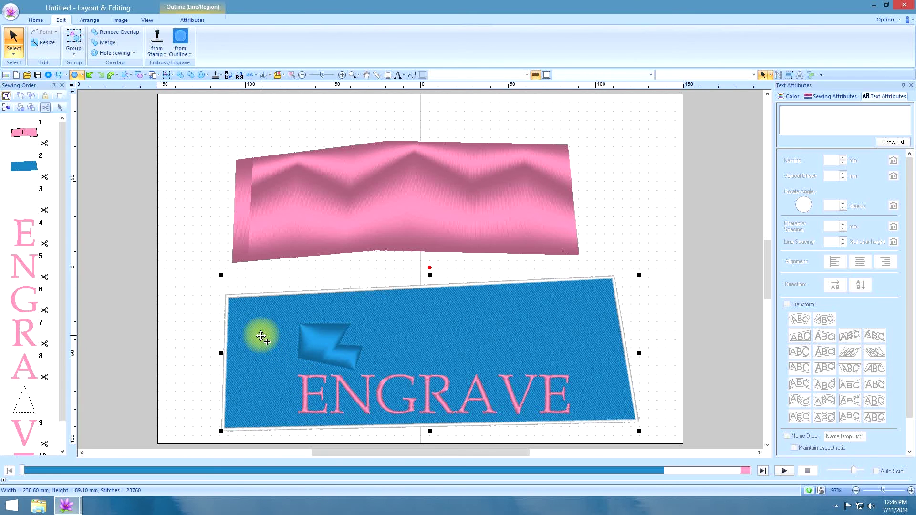
{"action": "left_click", "coordinate": [182, 41]}
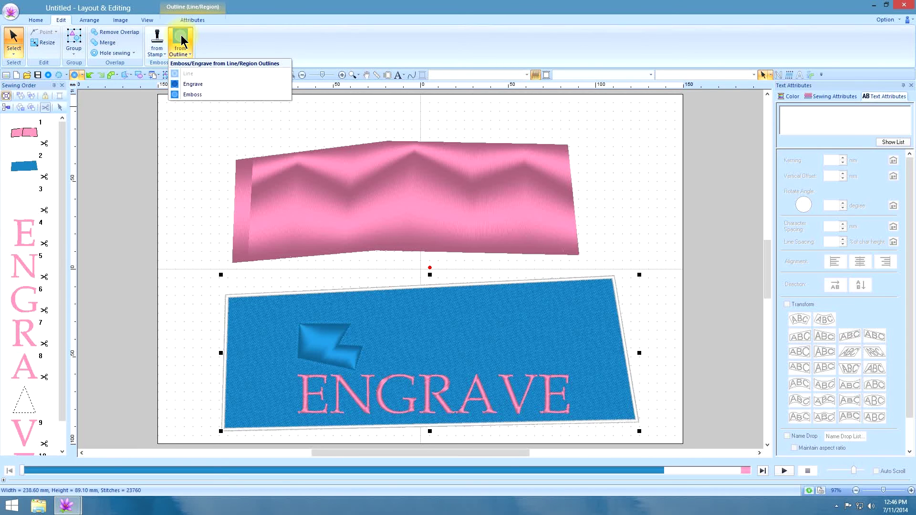
{"action": "left_click", "coordinate": [201, 84]}
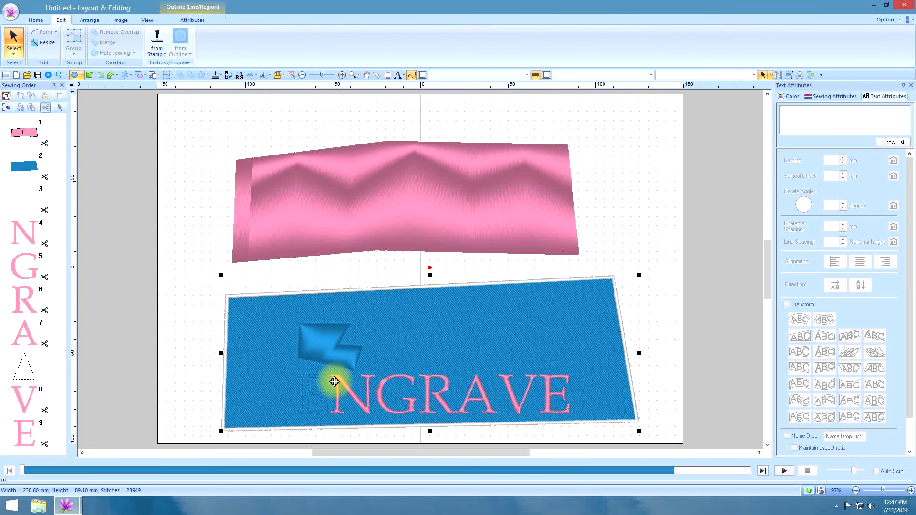
{"action": "left_click", "coordinate": [638, 220]}
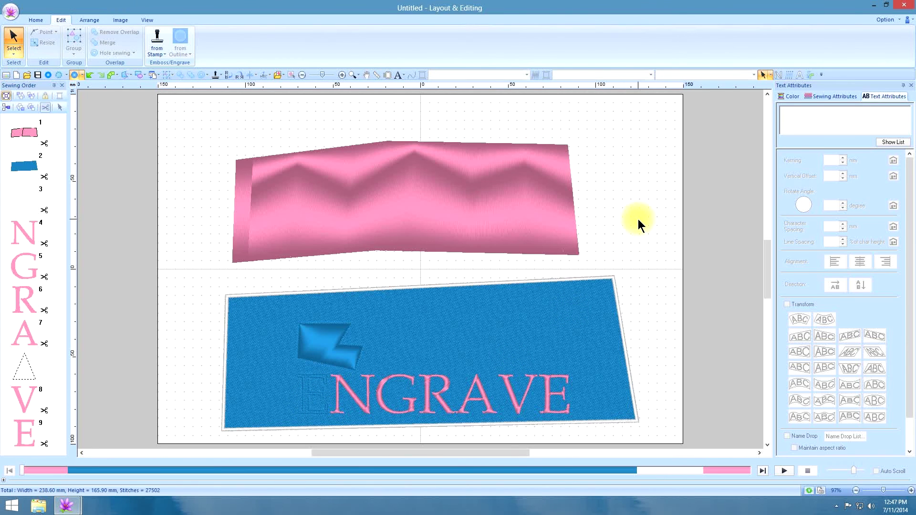
Step: Emboss the letter N into the blue fill using from Outline > Emboss
{"action": "left_click", "coordinate": [362, 404]}
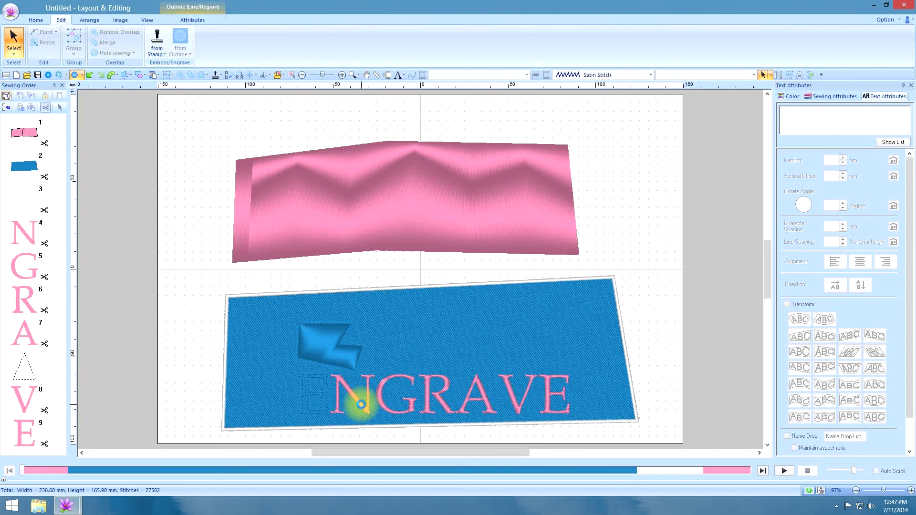
{"action": "left_click", "coordinate": [362, 404]}
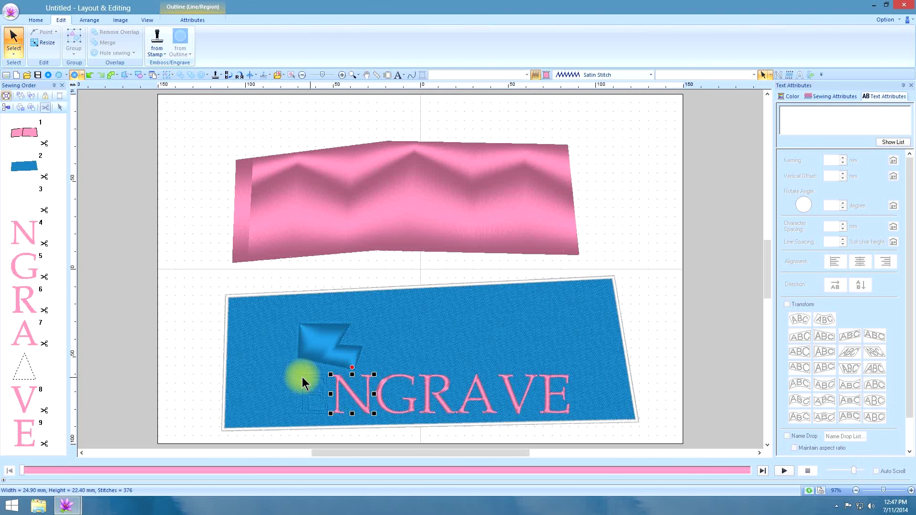
{"action": "left_click", "coordinate": [488, 313]}
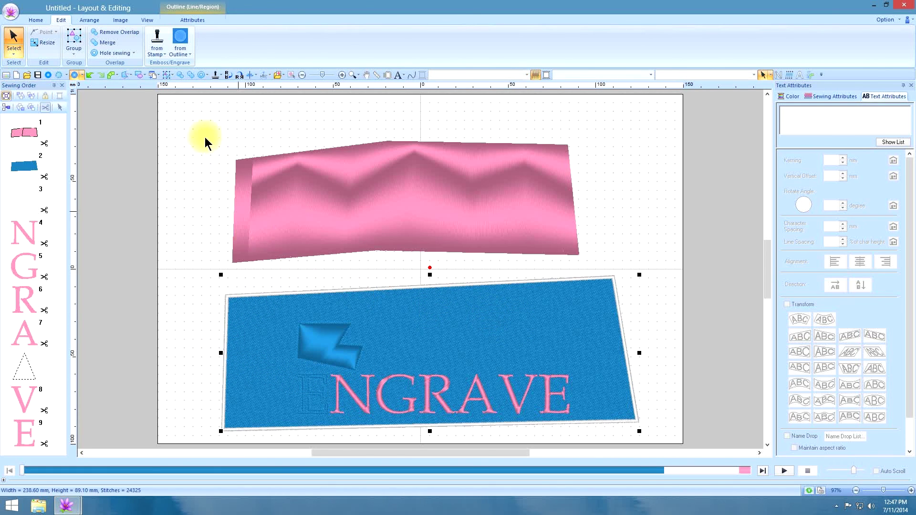
{"action": "left_click", "coordinate": [180, 54]}
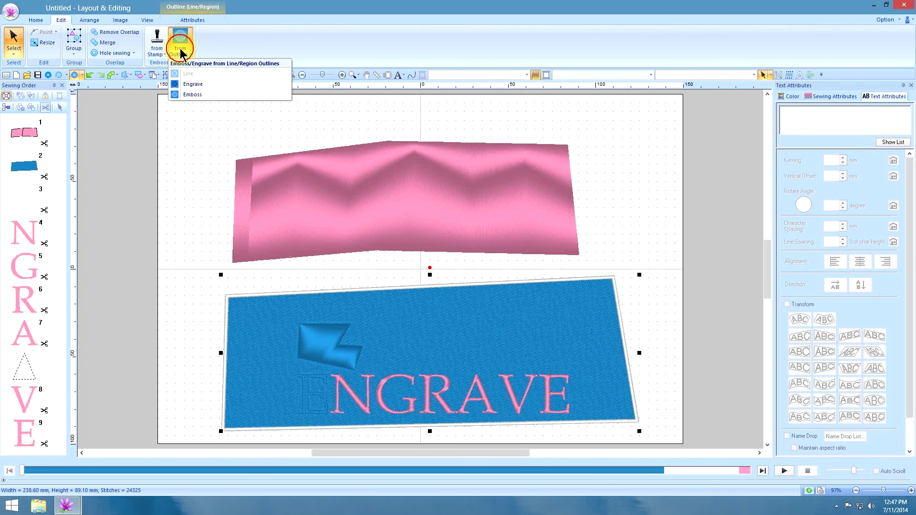
{"action": "left_click", "coordinate": [196, 93]}
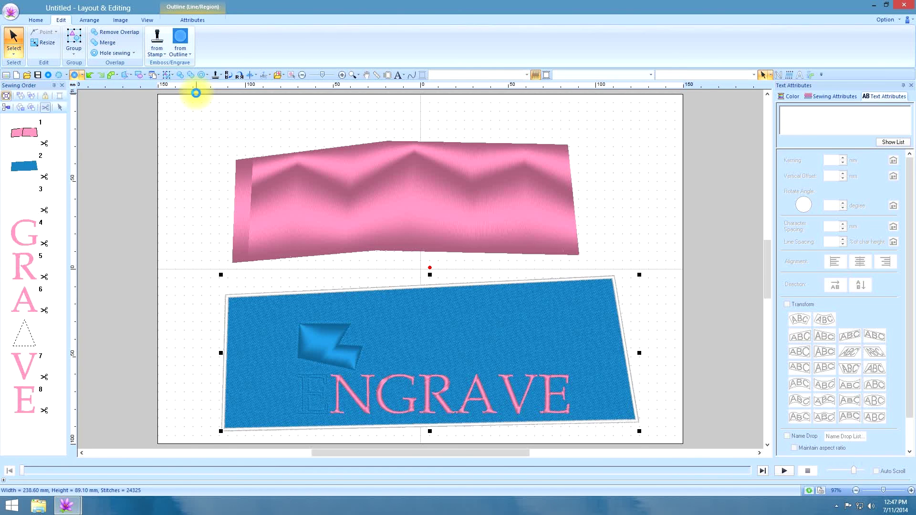
{"action": "left_click", "coordinate": [704, 229]}
{"action": "left_click", "coordinate": [379, 394]}
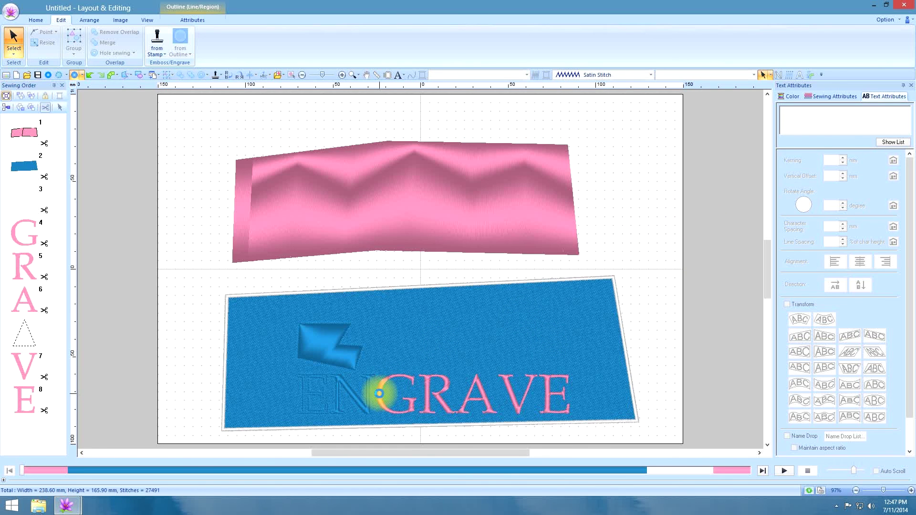
Step: Move the G into the pink satin shape and engrave it there
{"action": "left_click_drag", "start_coordinate": [379, 394], "coordinate": [289, 213]}
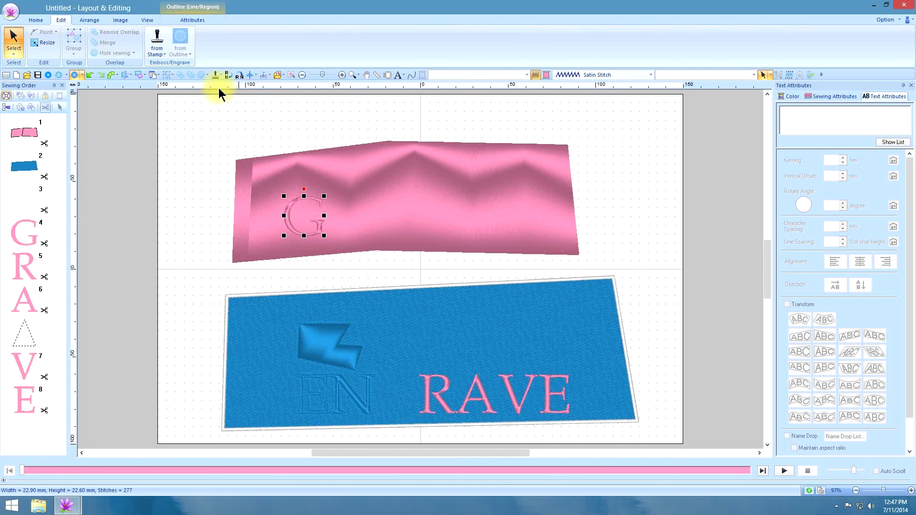
{"action": "left_click", "coordinate": [417, 207]}
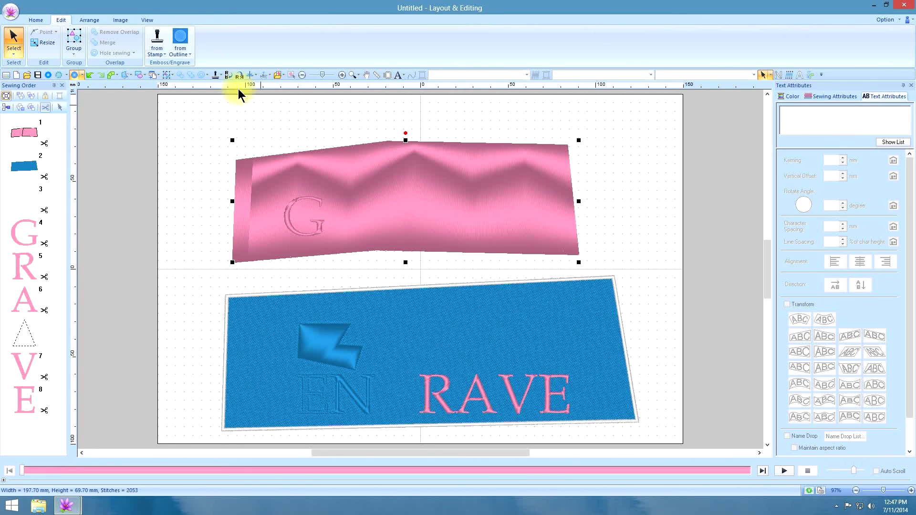
{"action": "left_click", "coordinate": [181, 51]}
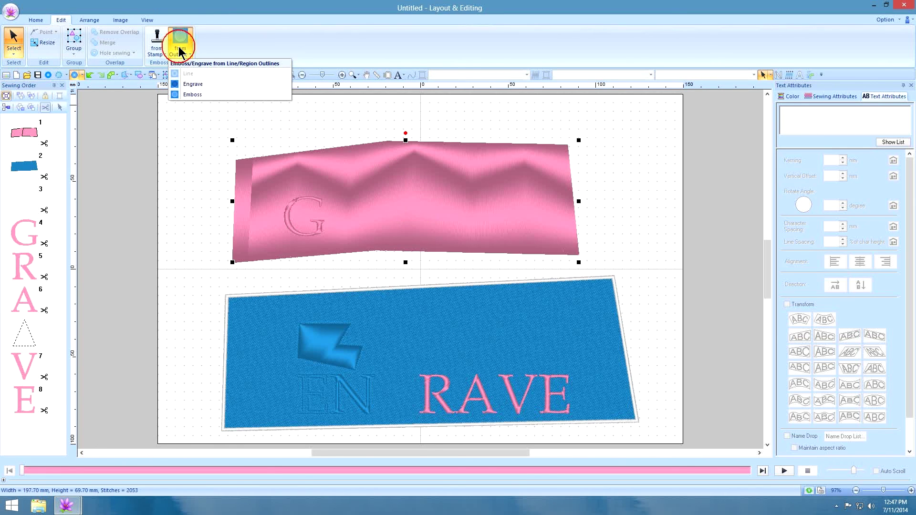
{"action": "left_click", "coordinate": [196, 82]}
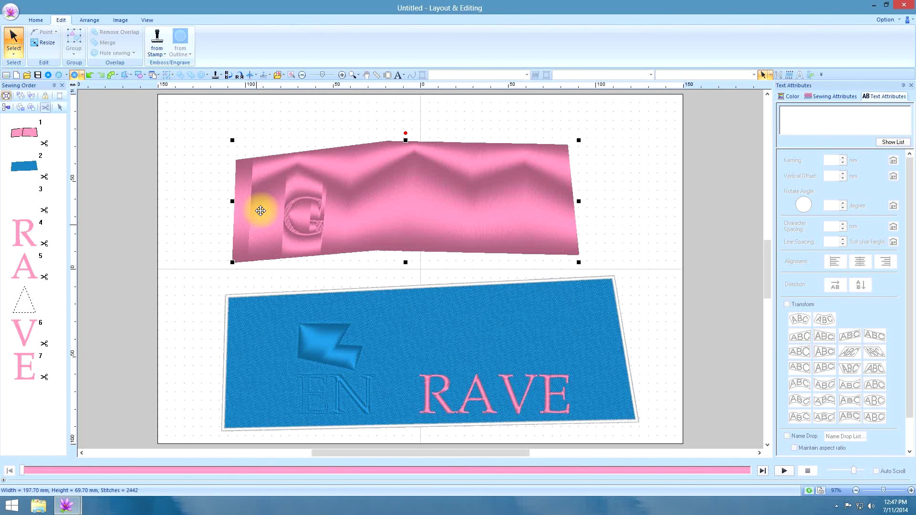
Step: Move the R beside the G in the pink shape and emboss it
{"action": "left_click", "coordinate": [429, 396]}
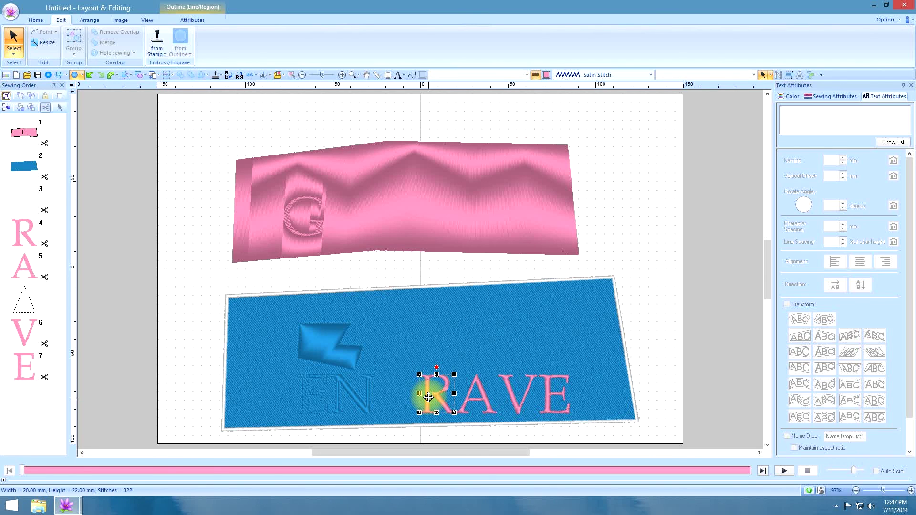
{"action": "left_click_drag", "start_coordinate": [428, 397], "coordinate": [375, 214]}
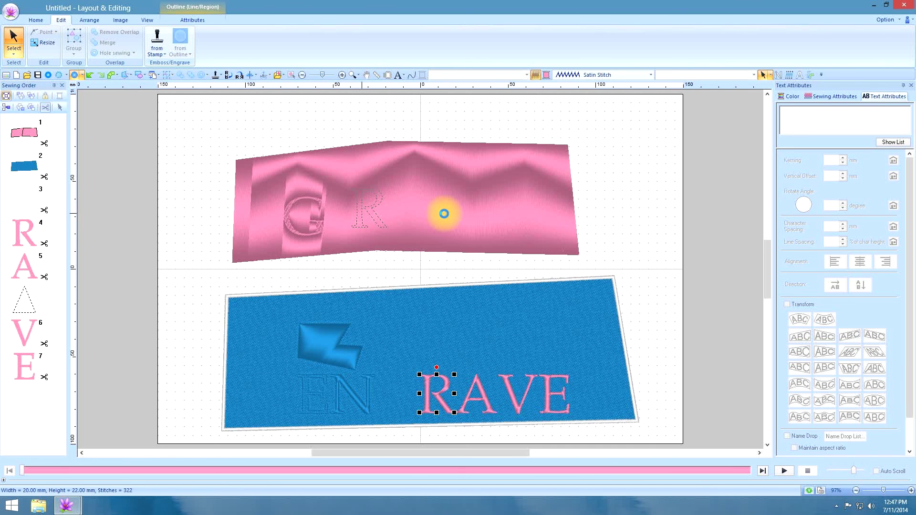
{"action": "left_click_drag", "start_coordinate": [444, 213], "coordinate": [444, 226]}
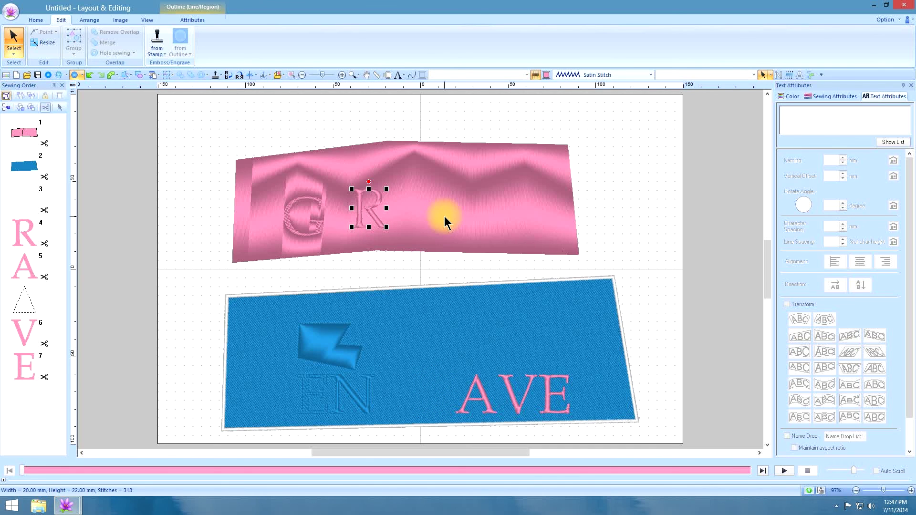
{"action": "left_click", "coordinate": [452, 217]}
{"action": "left_click", "coordinate": [180, 37]}
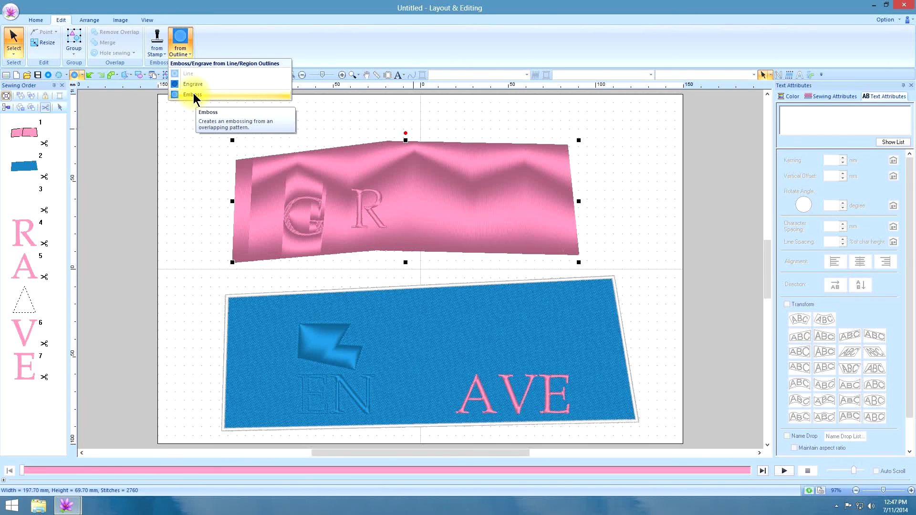
{"action": "left_click", "coordinate": [193, 94]}
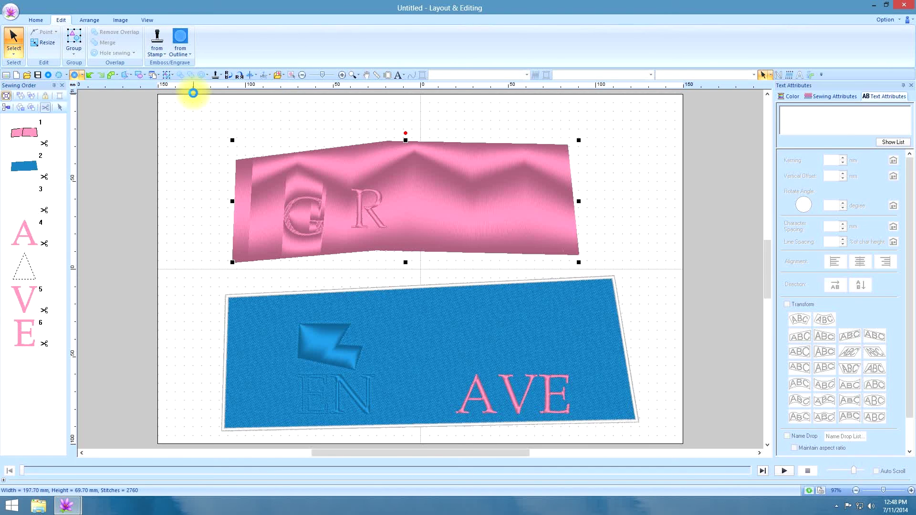